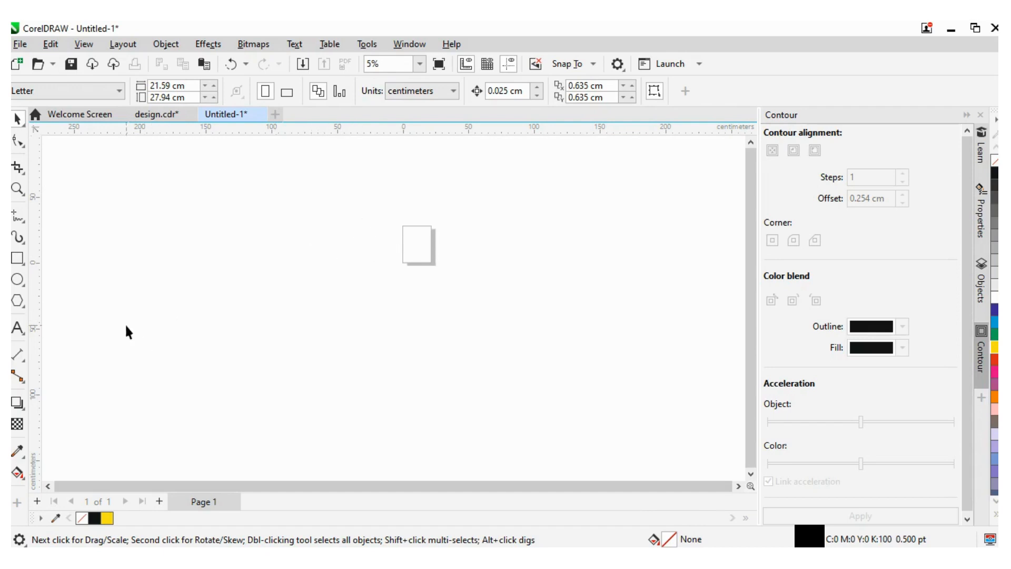
Step: Draw a rectangle about 105 by 67 cm beside the page and fill it with black
left_click(17, 258)
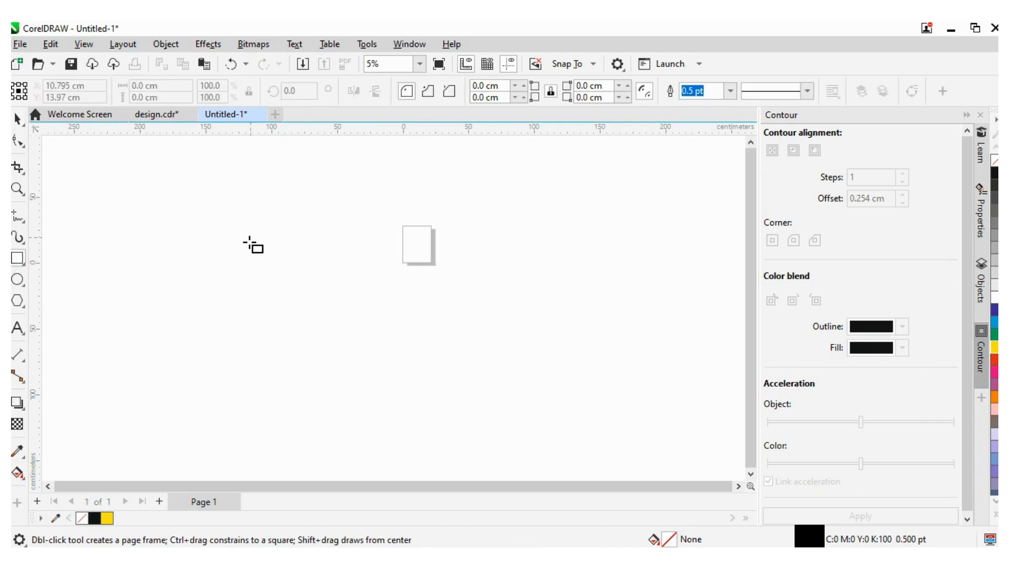
left_click_drag(240, 205, 378, 292)
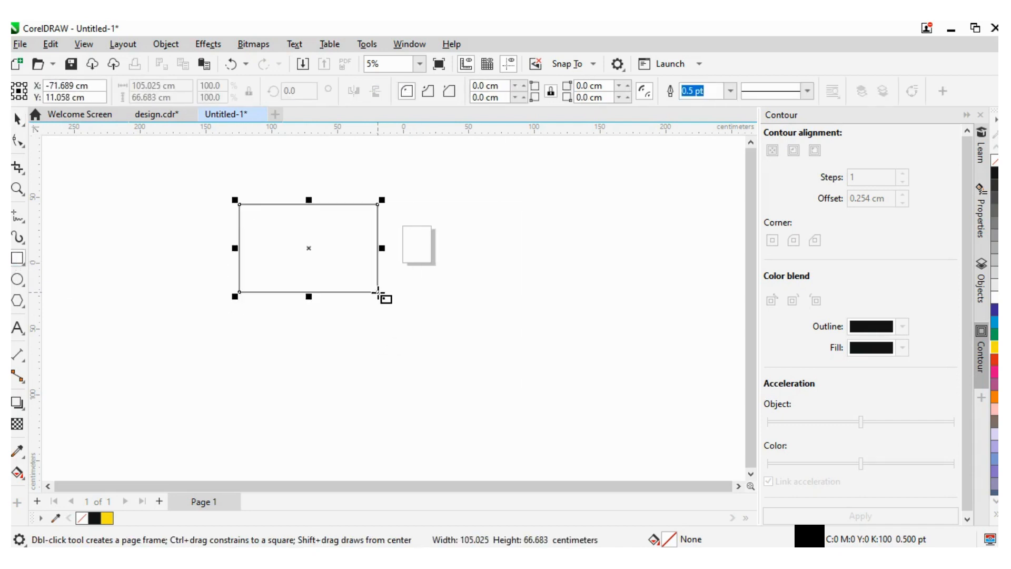
left_click(995, 174)
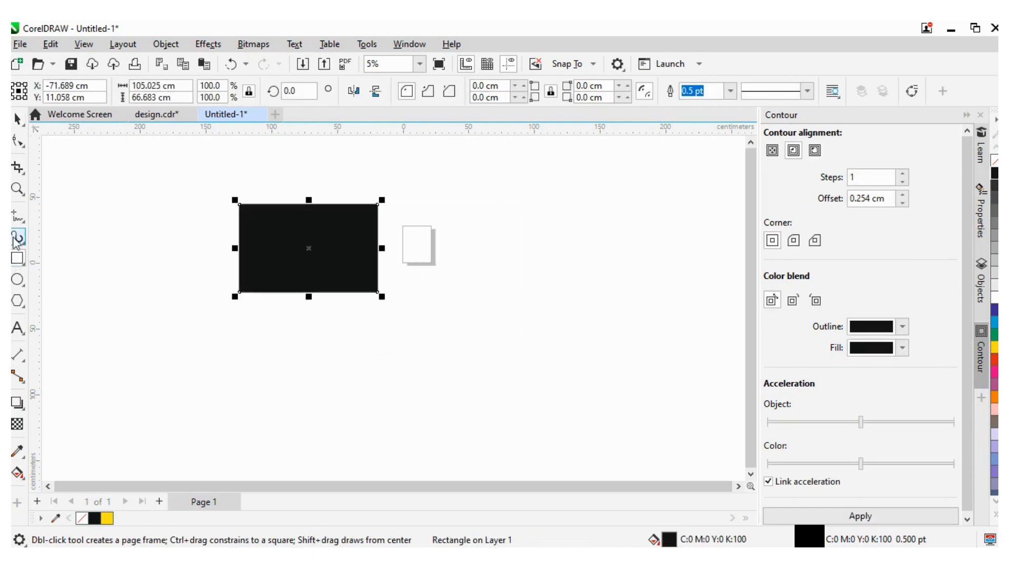
Step: Draw an ellipse about 77 by 74 cm below the page and fill it with yellow
left_click(18, 279)
left_click_drag(422, 291, 532, 398)
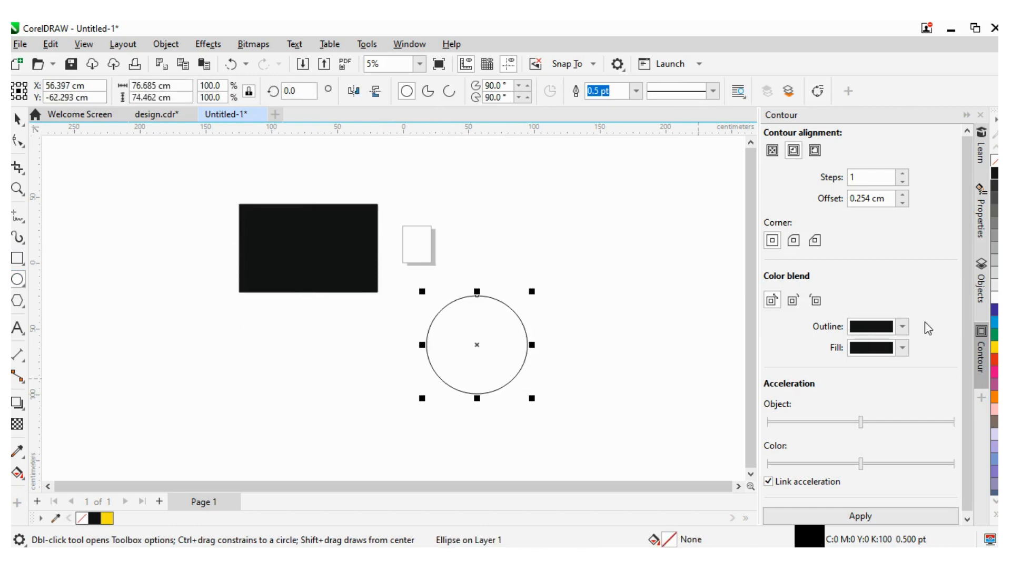
left_click(995, 348)
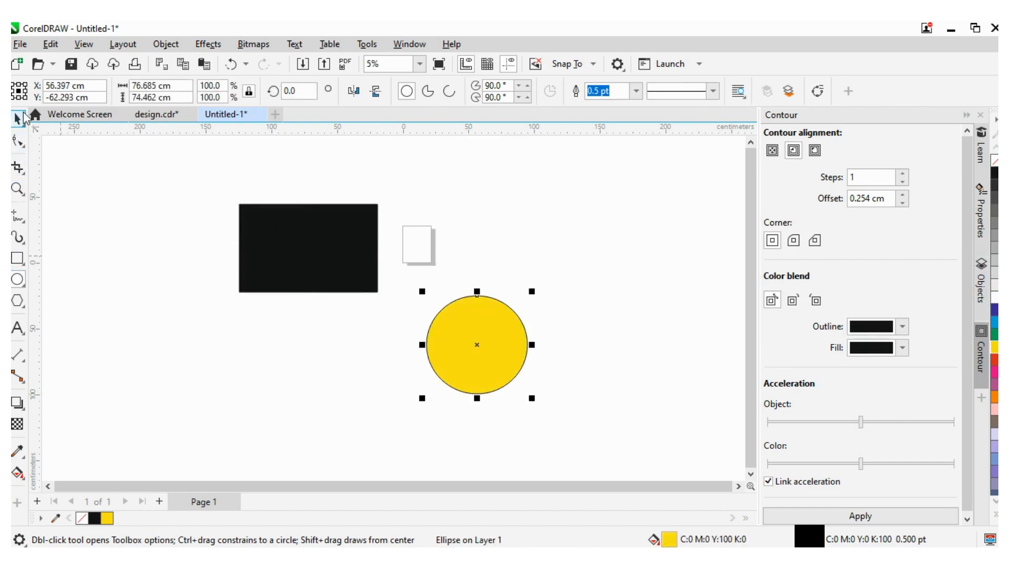
Step: Move the yellow circle onto the black rectangle so it overlaps the lower edge
left_click(17, 119)
left_click(383, 368)
left_click_drag(483, 366, 317, 320)
Step: Add the black rectangle to a selection of the yellow circle and clear the selection
left_click(354, 216, "shift")
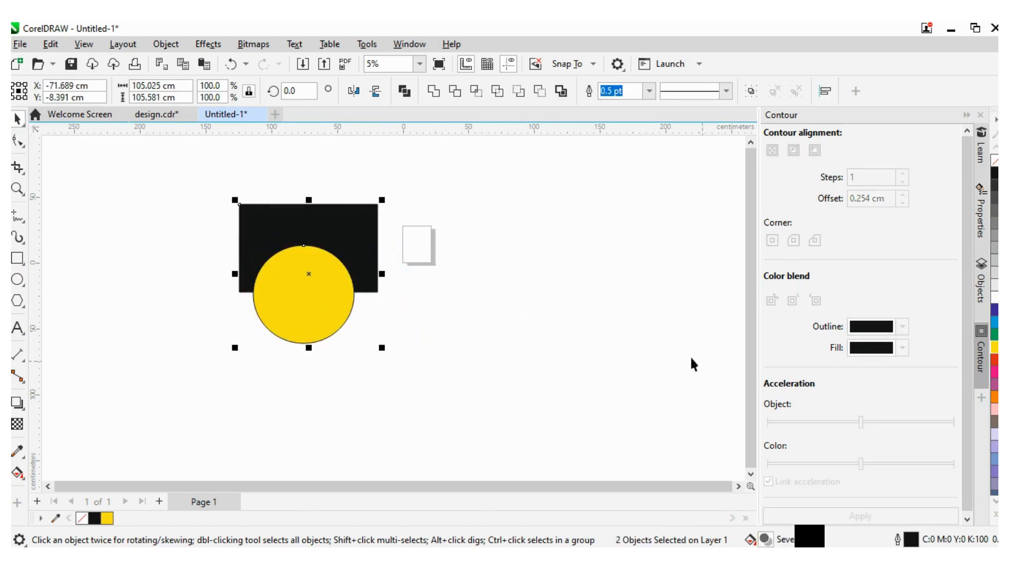
left_click(230, 322)
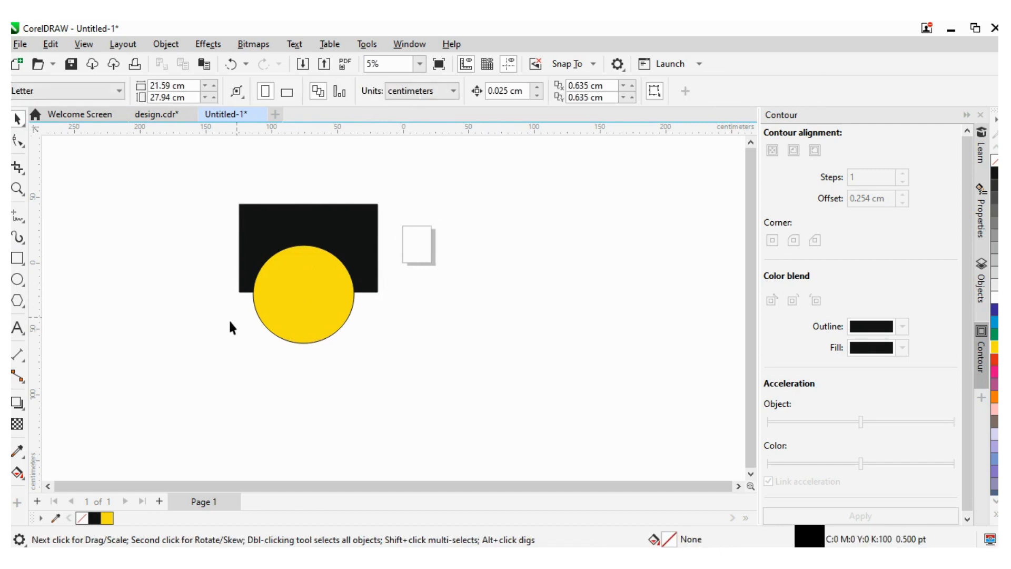
left_click(296, 302)
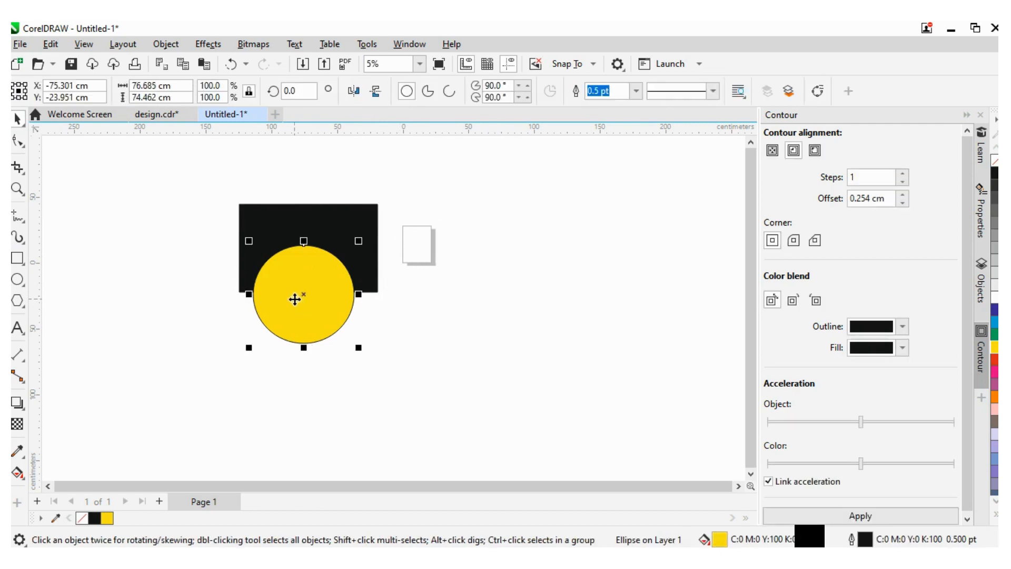
left_click(271, 221, "shift")
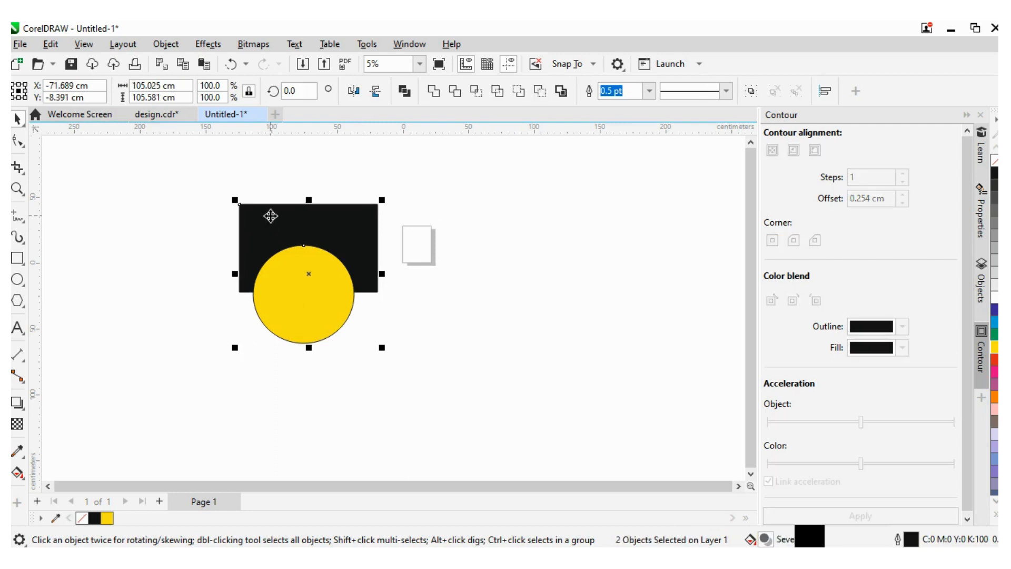
left_click(528, 247)
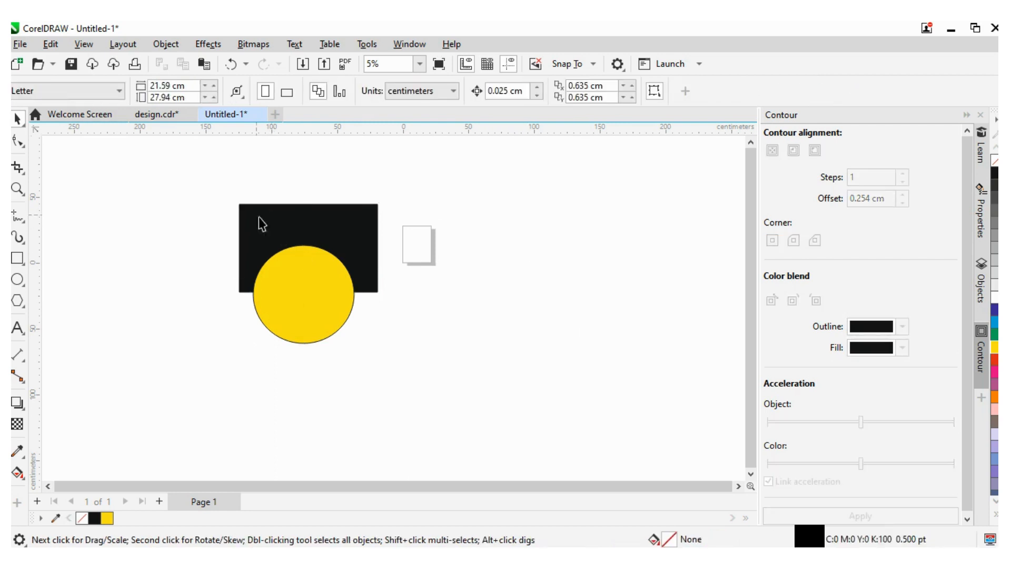
Step: Select the circle and rectangle together with a selection marquee drawn around both shapes
left_click_drag(188, 170, 542, 448)
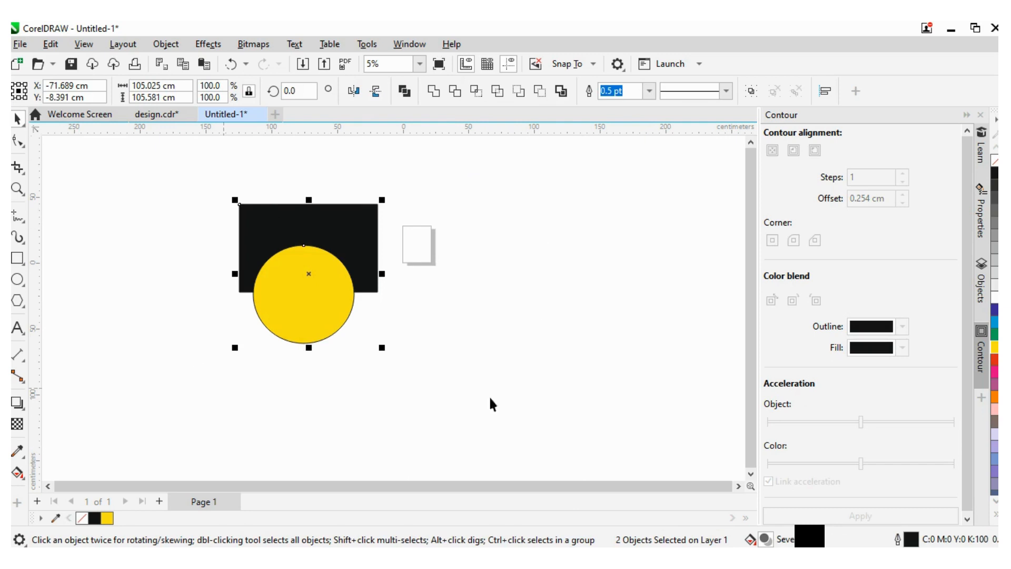
left_click(135, 243)
left_click_drag(166, 169, 519, 445)
left_click_drag(179, 170, 242, 276)
Step: Weld the circle and rectangle into one shape, selecting the yellow circle first and the black rectangle last
left_click(330, 284)
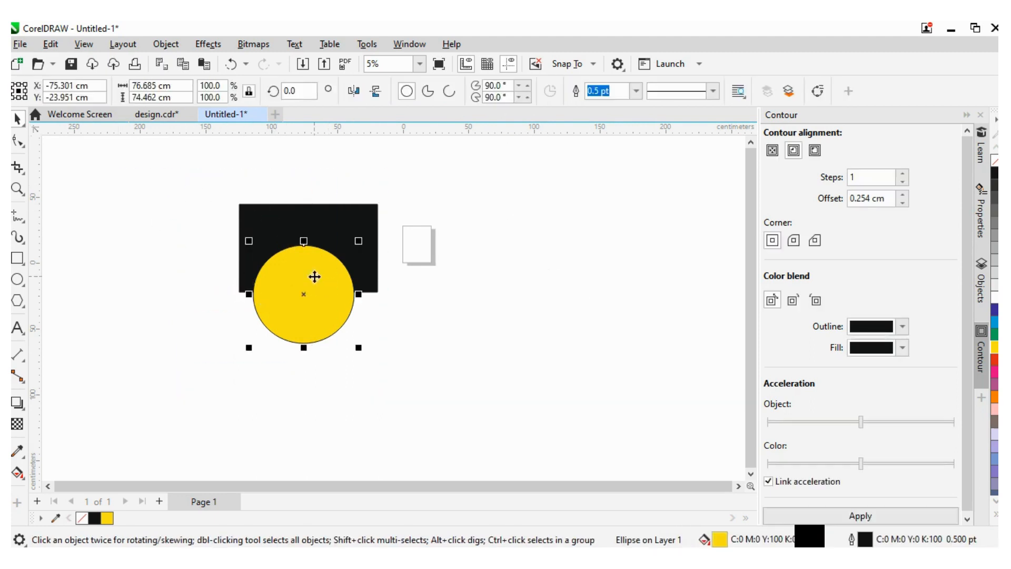
key("Escape")
left_click(319, 326)
left_click(362, 355)
left_click(313, 318)
left_click(273, 222, "shift")
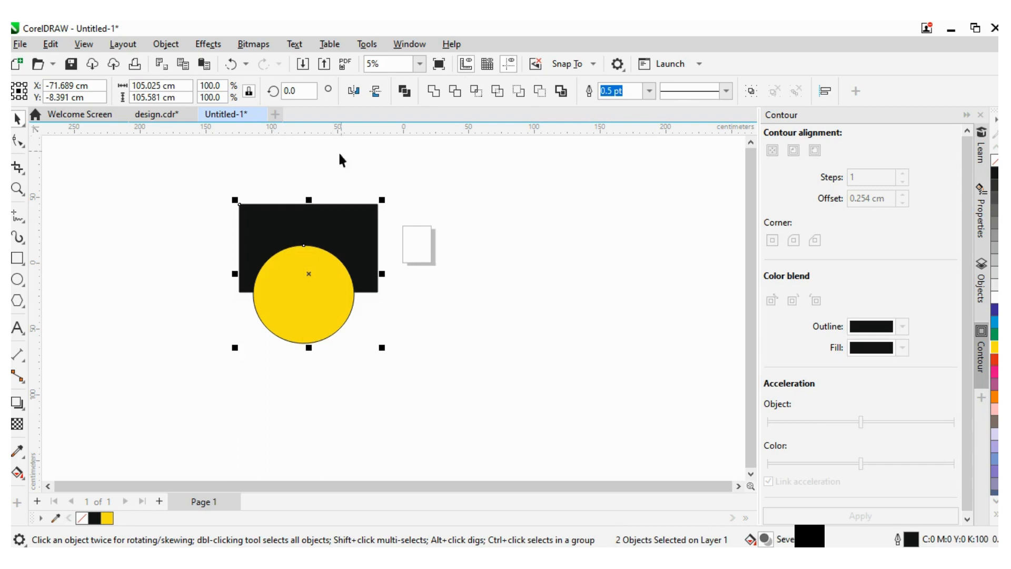
left_click(432, 94)
left_click(404, 301)
left_click(288, 235)
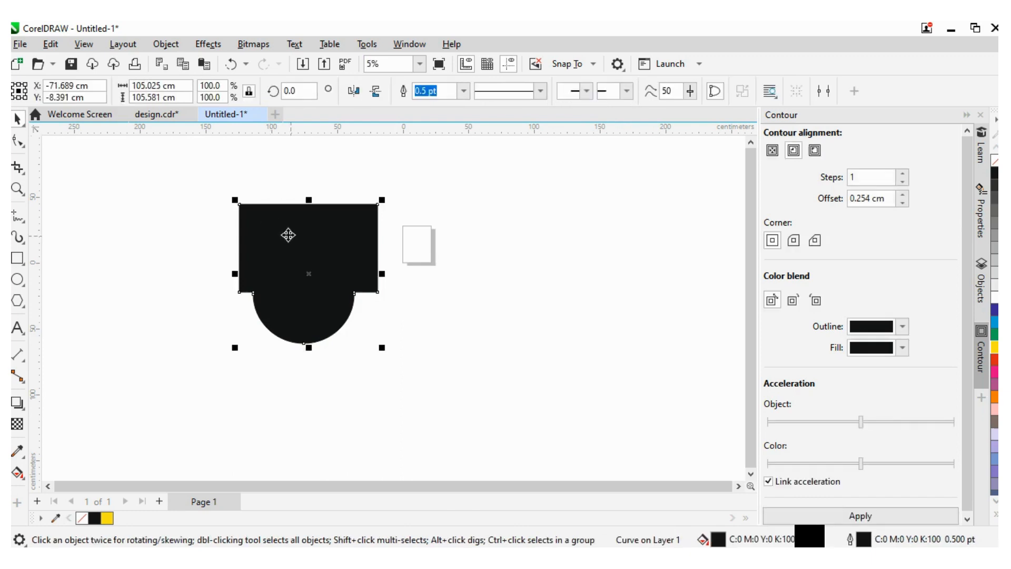
Step: Move the welded black shape away from the page, and undo both the move and the weld
left_click_drag(325, 250, 232, 273)
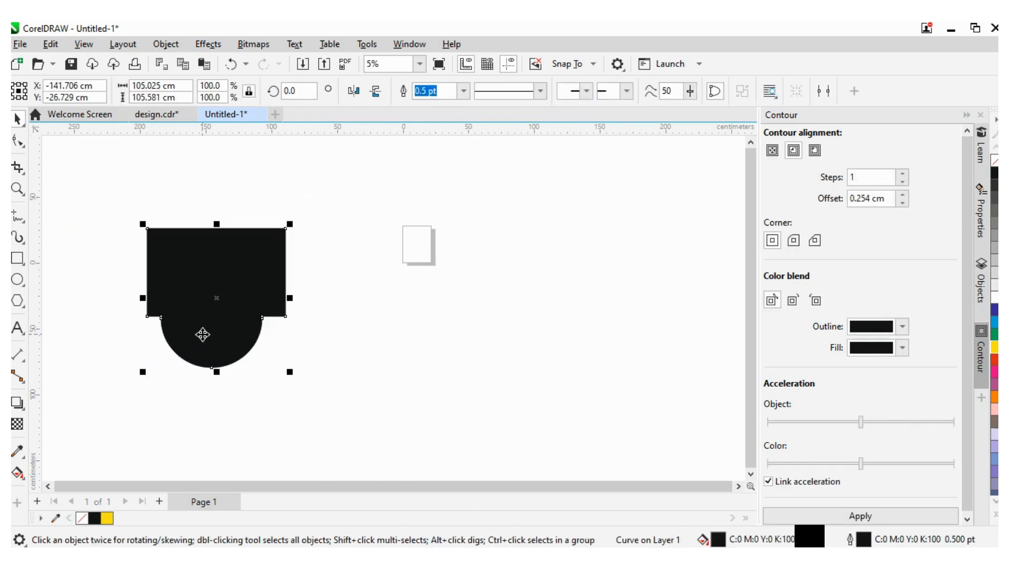
key("ctrl+z")
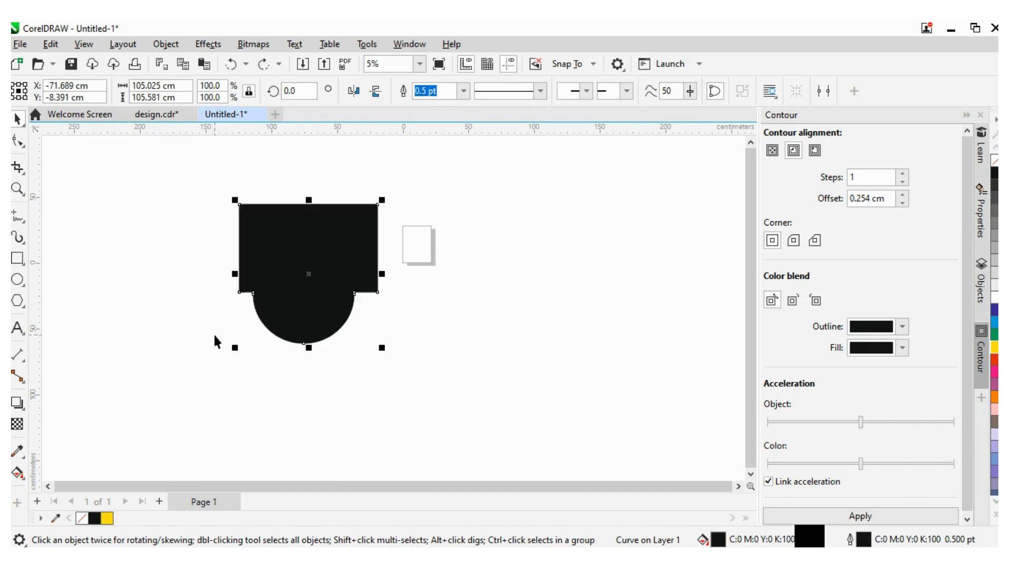
key("ctrl+z")
Step: Move the yellow circle so it overlaps the right edge of the black rectangle
left_click(346, 397)
left_click(314, 307)
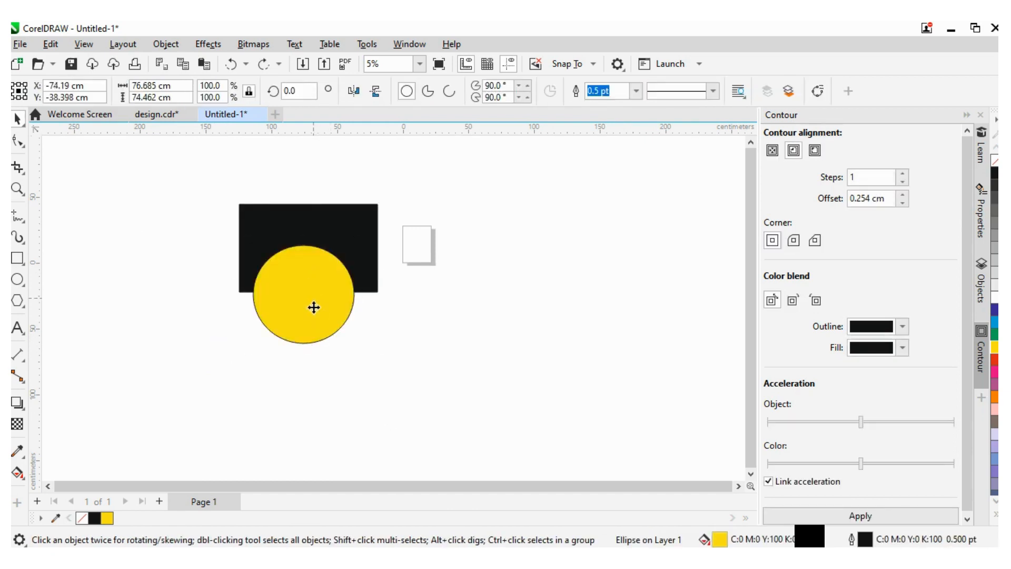
left_click_drag(314, 307, 414, 263)
Step: Weld the circle at the right edge with the rectangle, selecting the rectangle last, and undo the weld
left_click(329, 242, "shift")
left_click(434, 93)
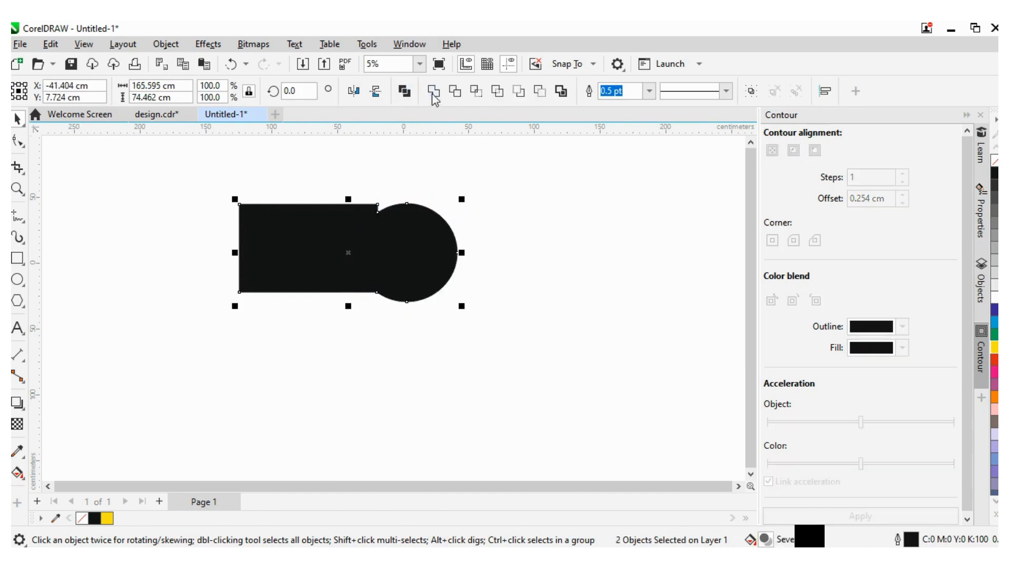
left_click(434, 371)
key("ctrl+z")
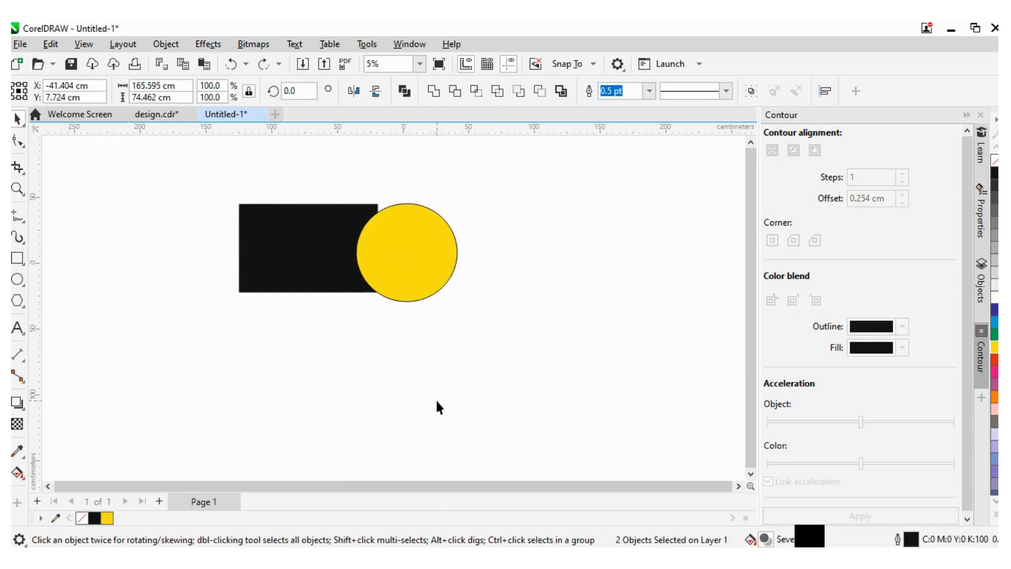
left_click(435, 398)
Step: Weld the two shapes with the black rectangle selected first and the yellow circle last, and undo the weld
left_click(339, 248)
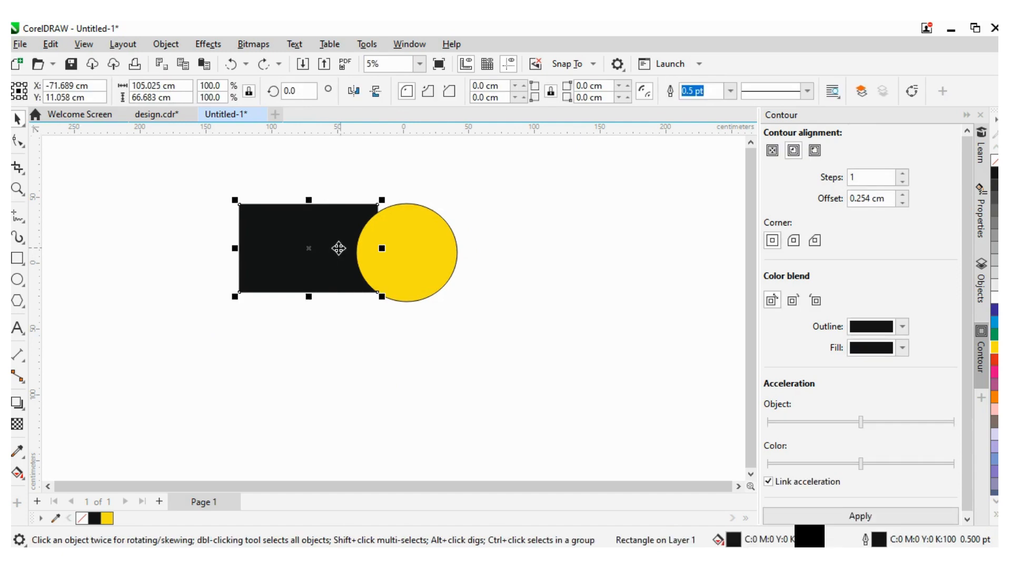
left_click(397, 246, "shift")
left_click(434, 92)
left_click(458, 356)
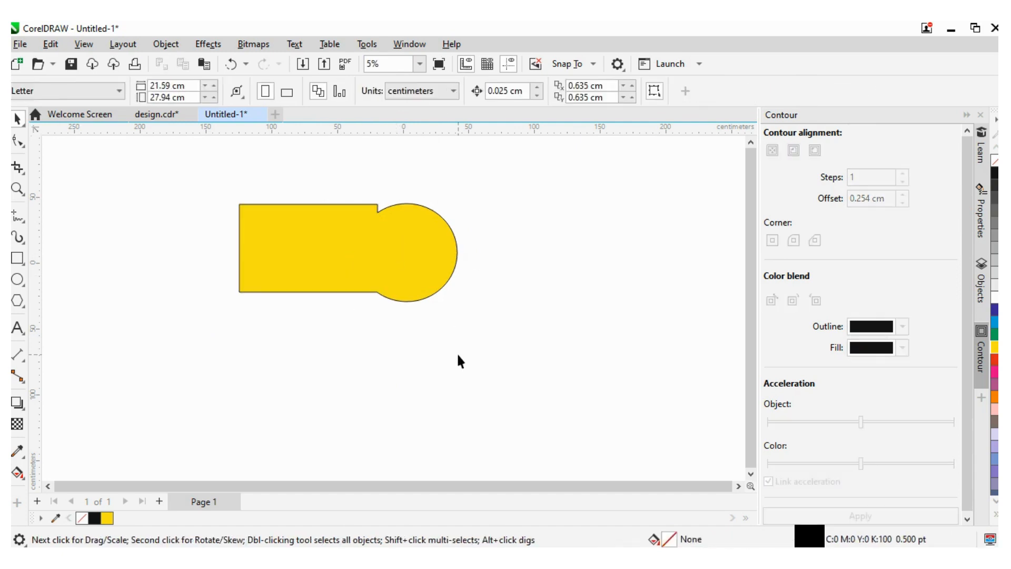
key("ctrl+z")
left_click(454, 400)
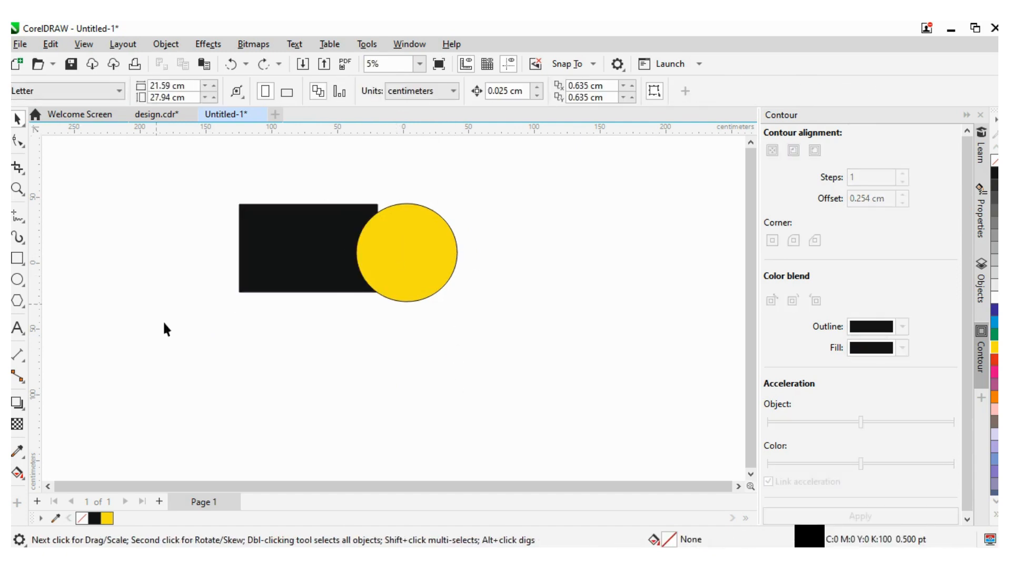
Step: Repeat the weld with the yellow circle as the last selected shape, and undo it again
left_click(268, 238)
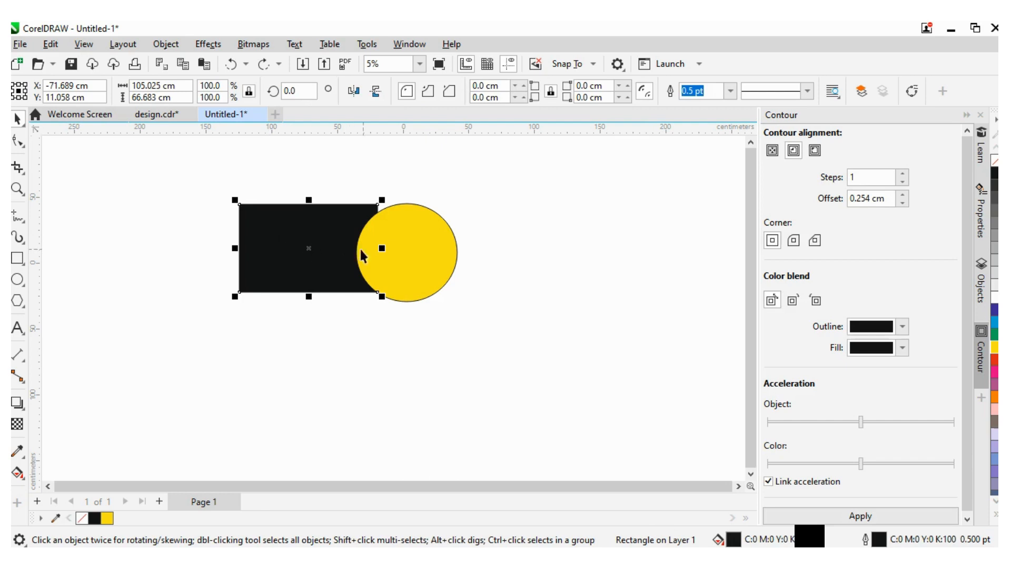
left_click(420, 256, "shift")
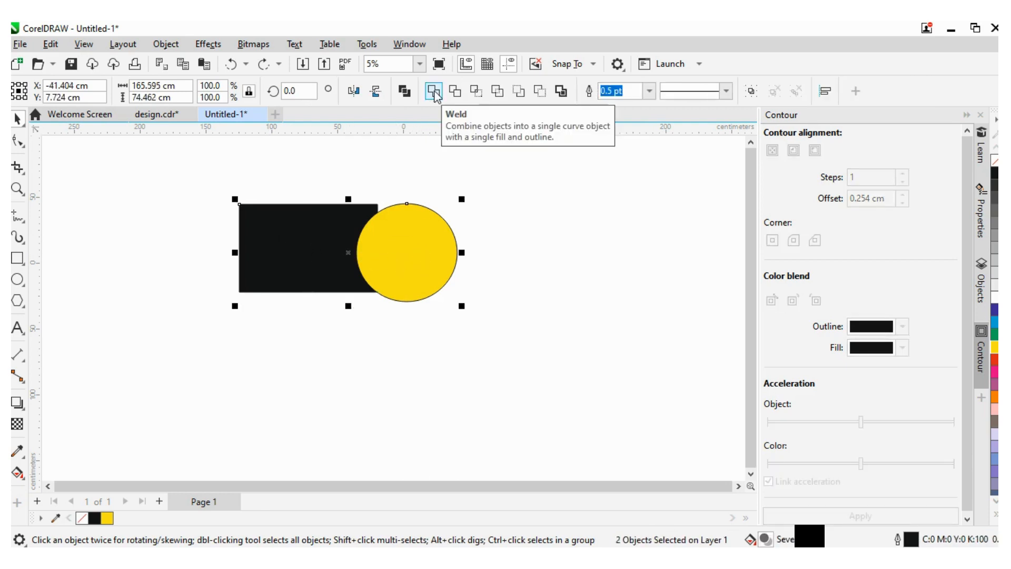
left_click(433, 92)
left_click(396, 394)
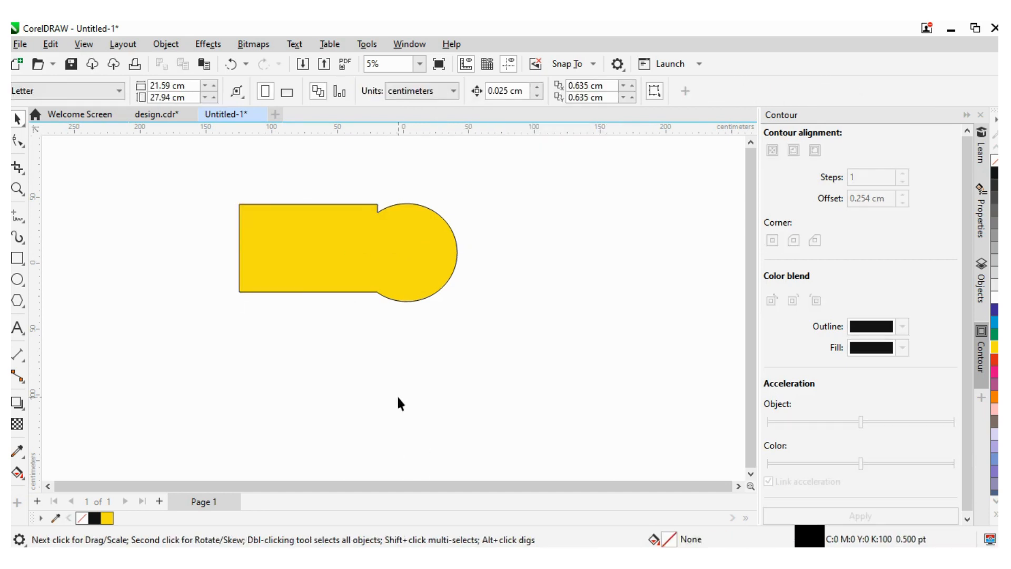
key("ctrl+z")
left_click(396, 393)
Step: Weld the shapes with the yellow circle selected first and the black rectangle last, and undo the weld
left_click(419, 248)
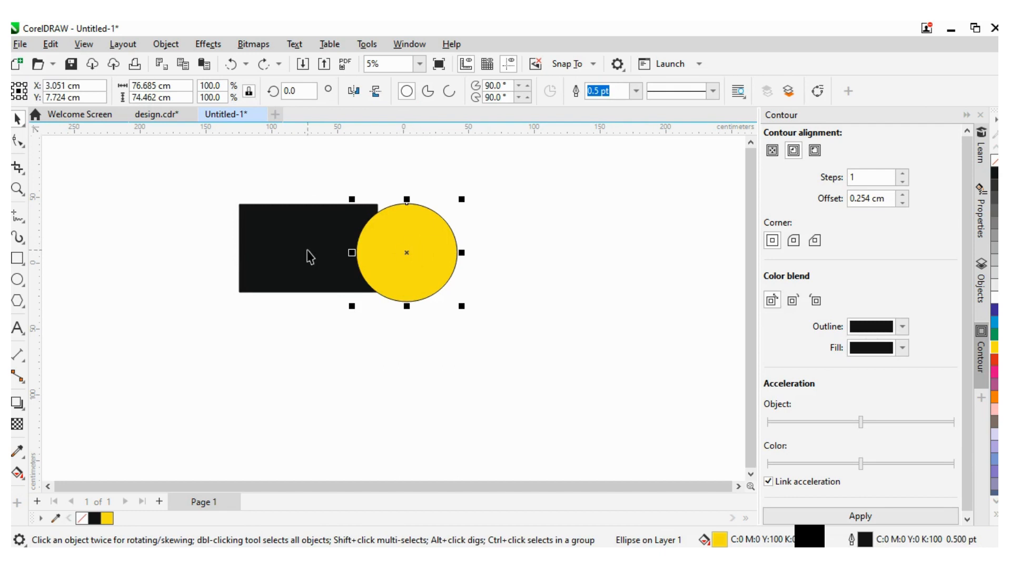
left_click(274, 252, "shift")
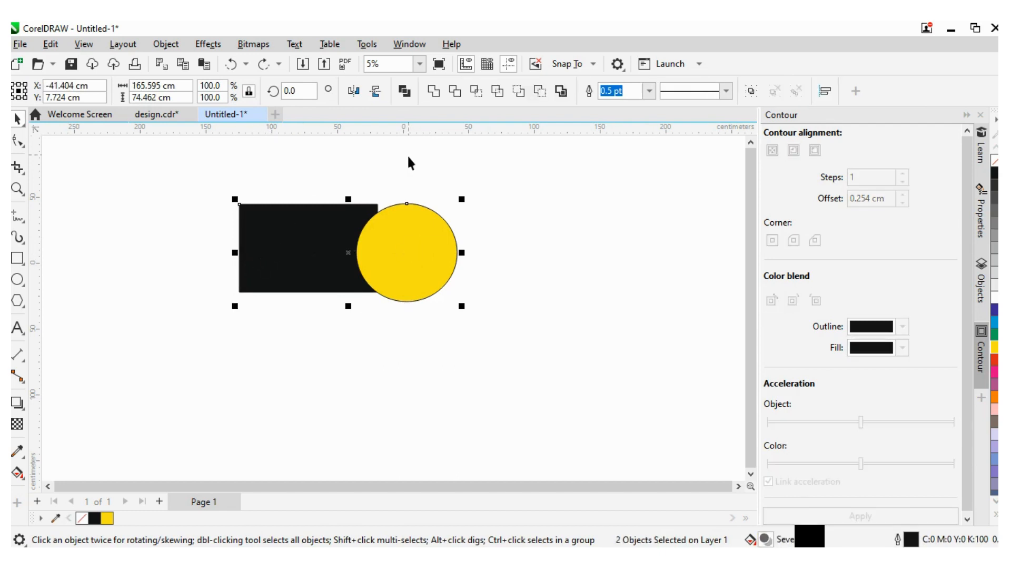
left_click(434, 90)
left_click(500, 390)
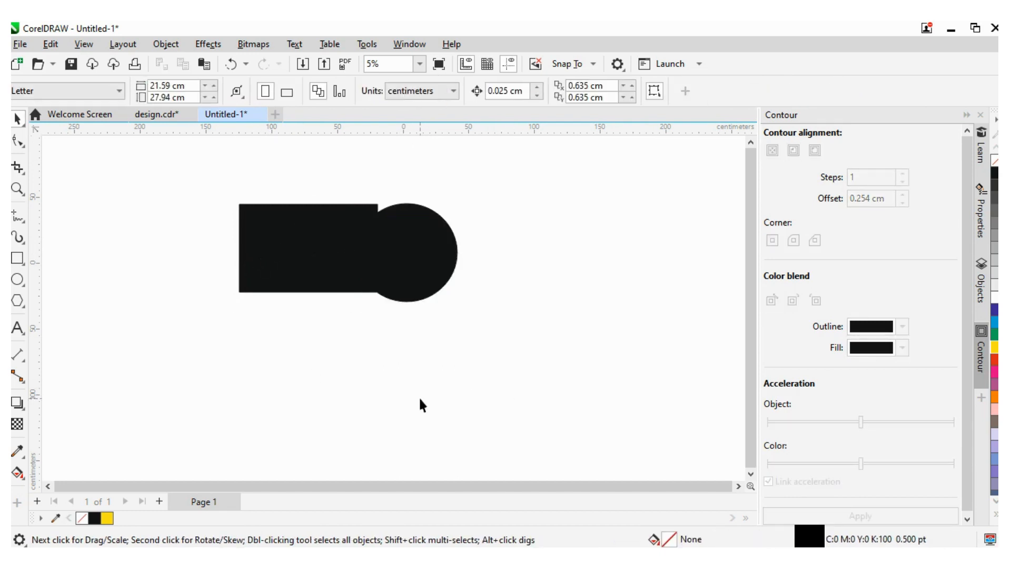
key("ctrl+z")
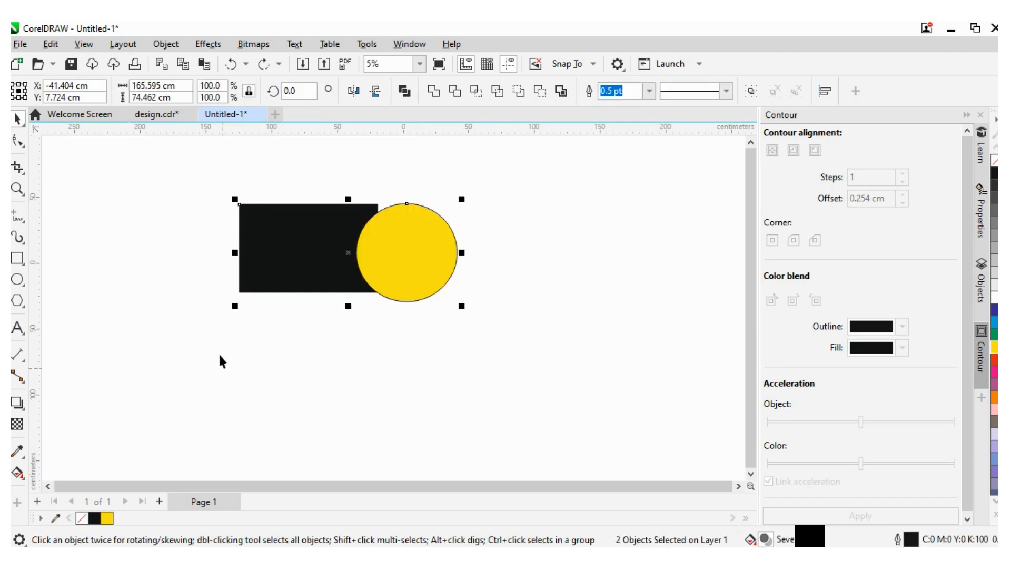
Step: Shift the yellow circle slightly farther onto the rectangle's right edge, vertically centred on the rectangle
left_click(310, 302)
left_click(406, 242)
left_click_drag(442, 245, 414, 259)
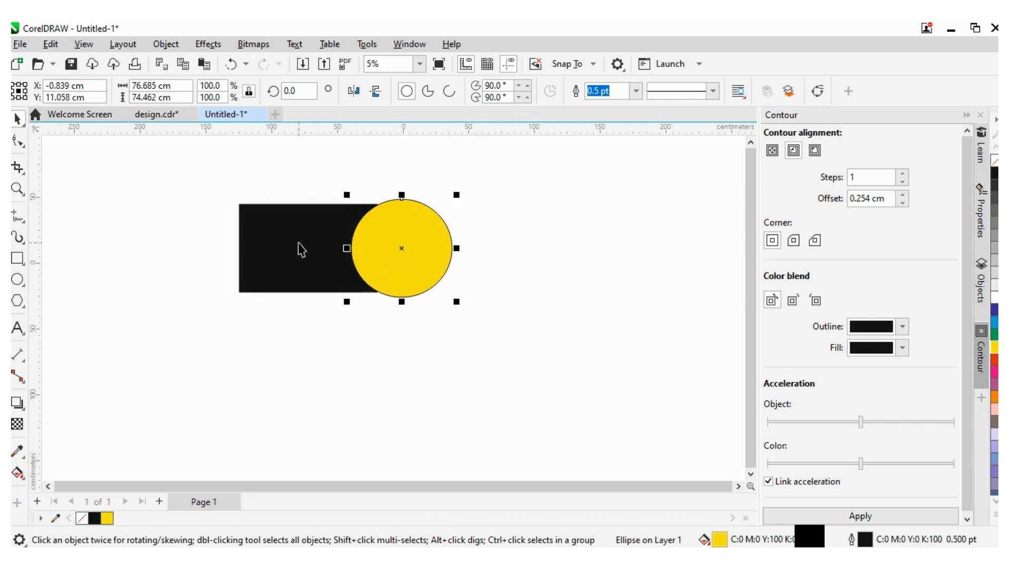
Step: Trim the black rectangle with the yellow circle, move the circle away from the cut, and undo these changes
left_click(367, 362)
left_click_drag(589, 383, 590, 382)
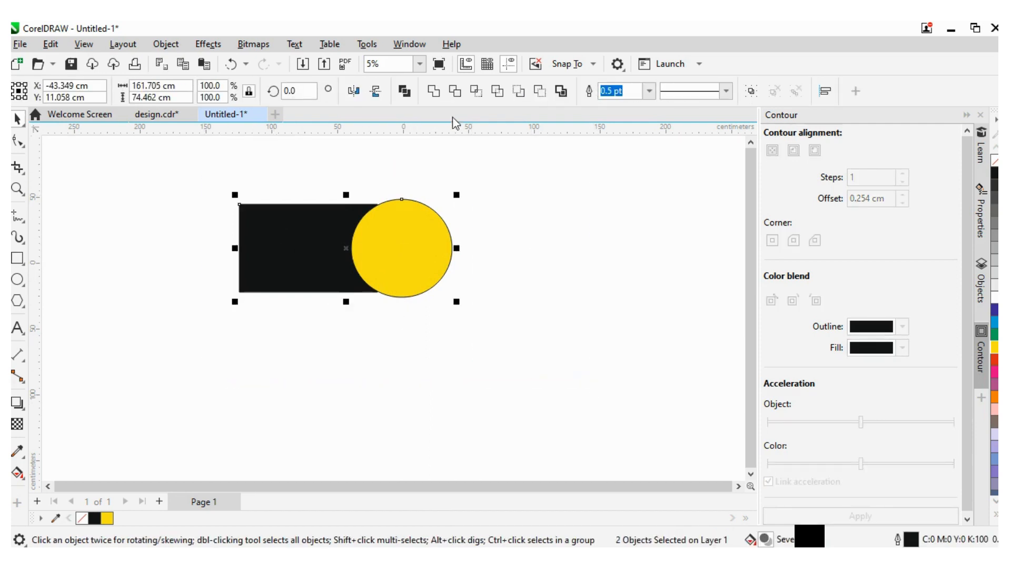
left_click(456, 92)
left_click(444, 311)
left_click(404, 242)
left_click_drag(402, 242, 505, 292)
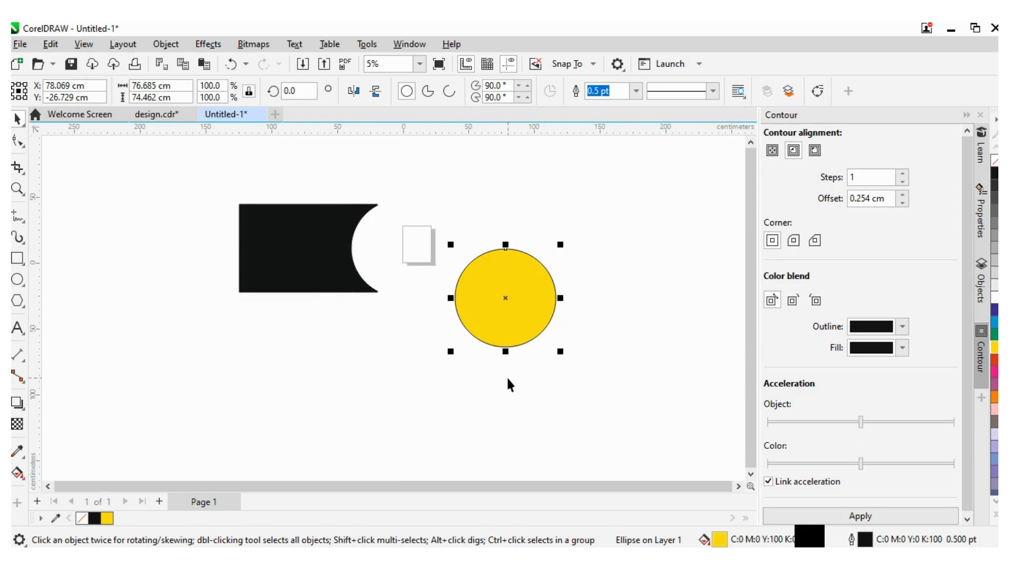
key("ctrl+z")
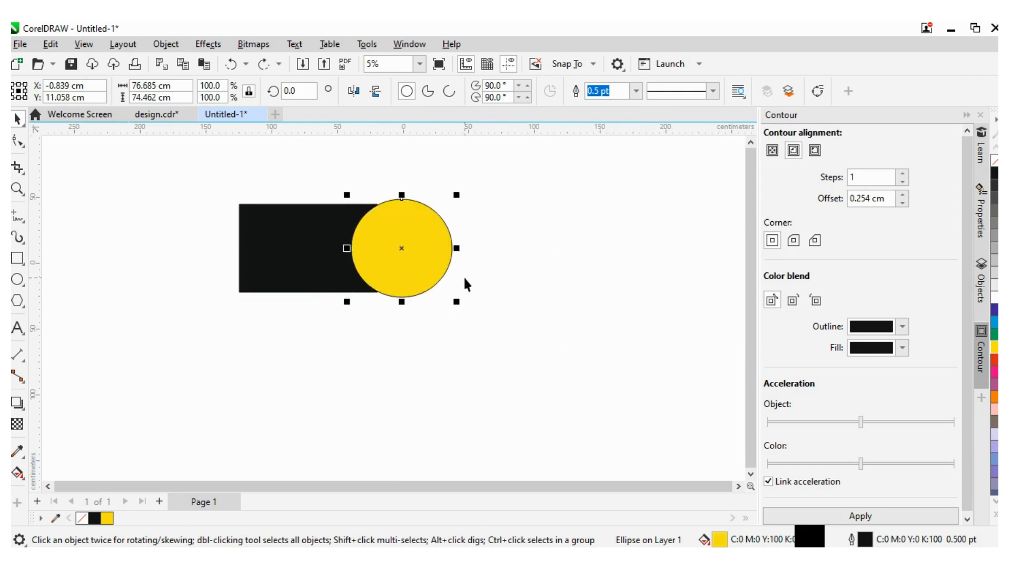
Step: Move the yellow circle so it overlaps the lower-left corner of the black rectangle
left_click(435, 312)
left_click(418, 238)
left_click_drag(418, 238, 255, 272)
key("ctrl+z")
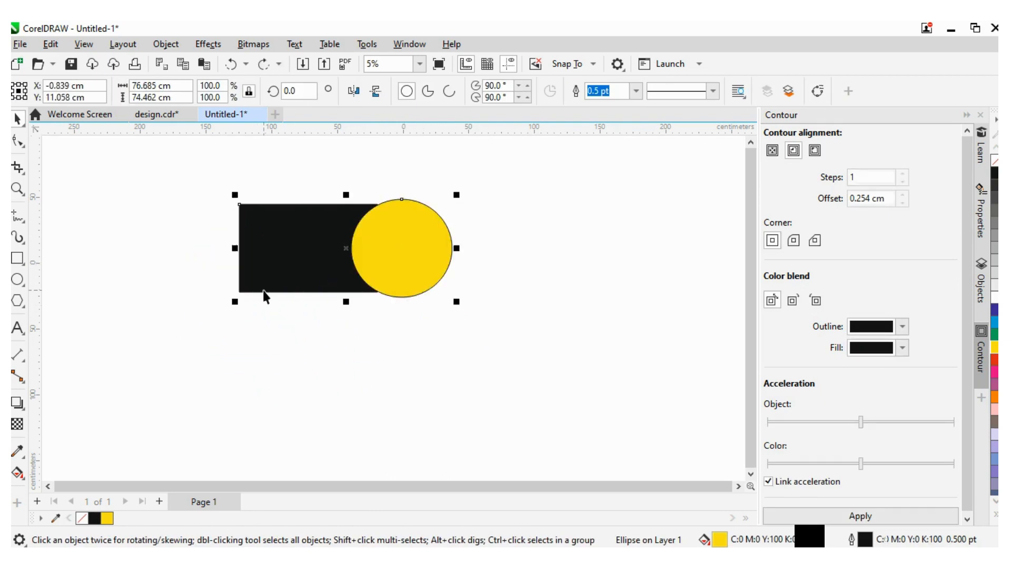
left_click(432, 246)
left_click_drag(432, 245, 251, 305)
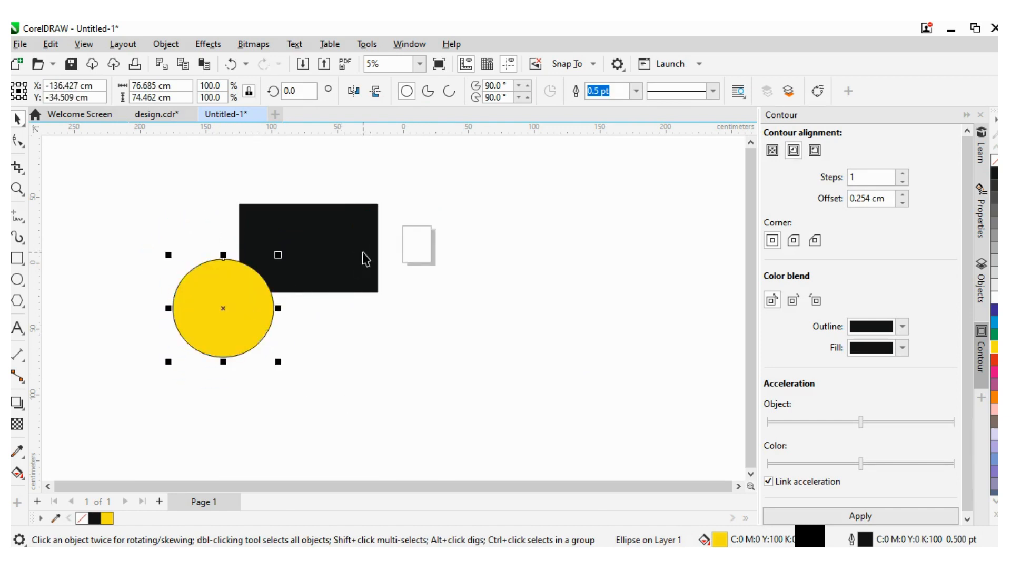
Step: Trim the black rectangle's lower-left corner with the yellow circle, move the circle away from the cut, and undo these changes
left_click(356, 229, "shift")
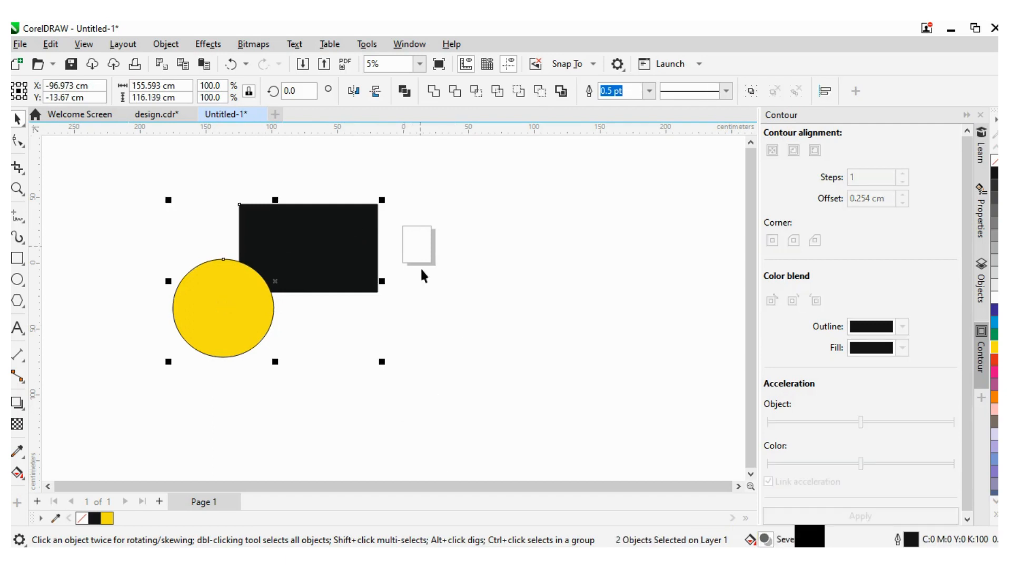
left_click(456, 92)
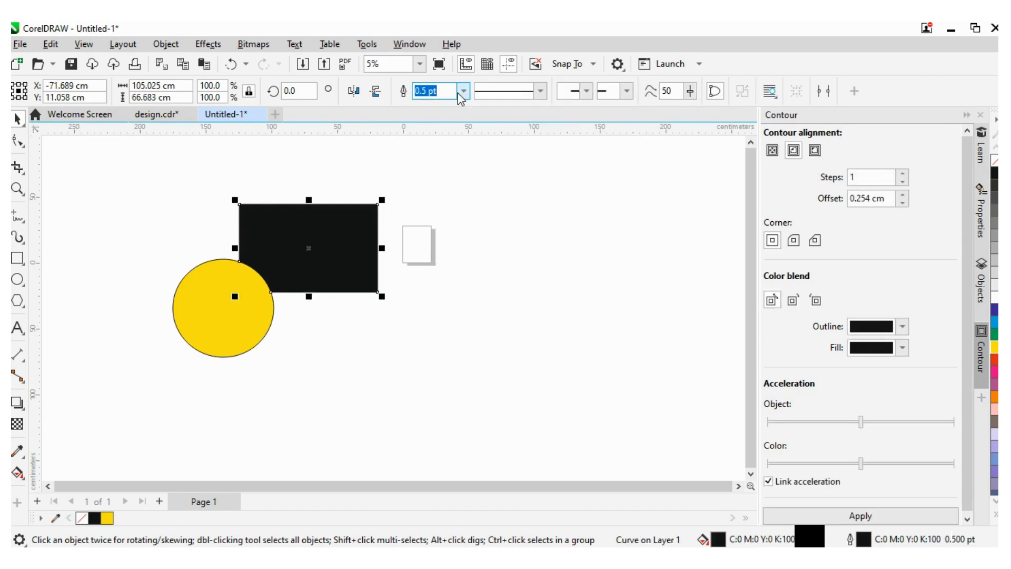
key("Escape")
left_click(233, 290)
left_click_drag(234, 290, 329, 370)
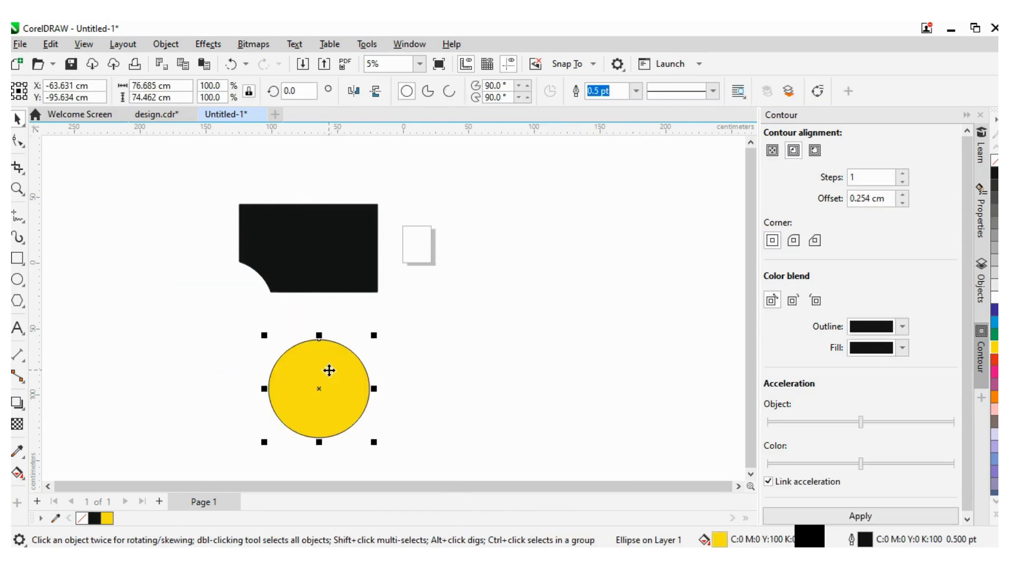
key("ctrl+z")
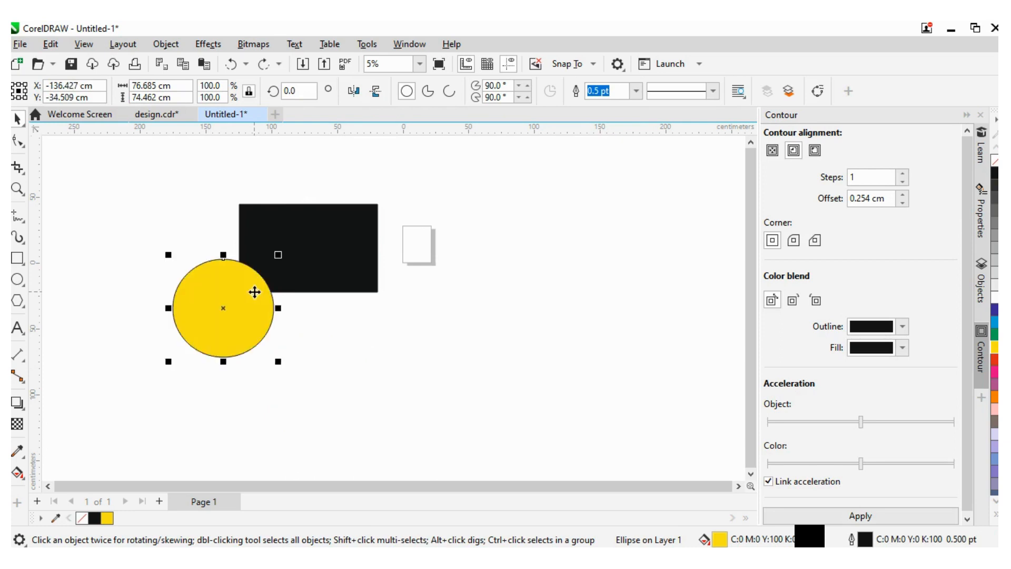
key("ctrl+z")
Step: Move the yellow circle so it overlaps the middle of the black rectangle's bottom edge
left_click(467, 420)
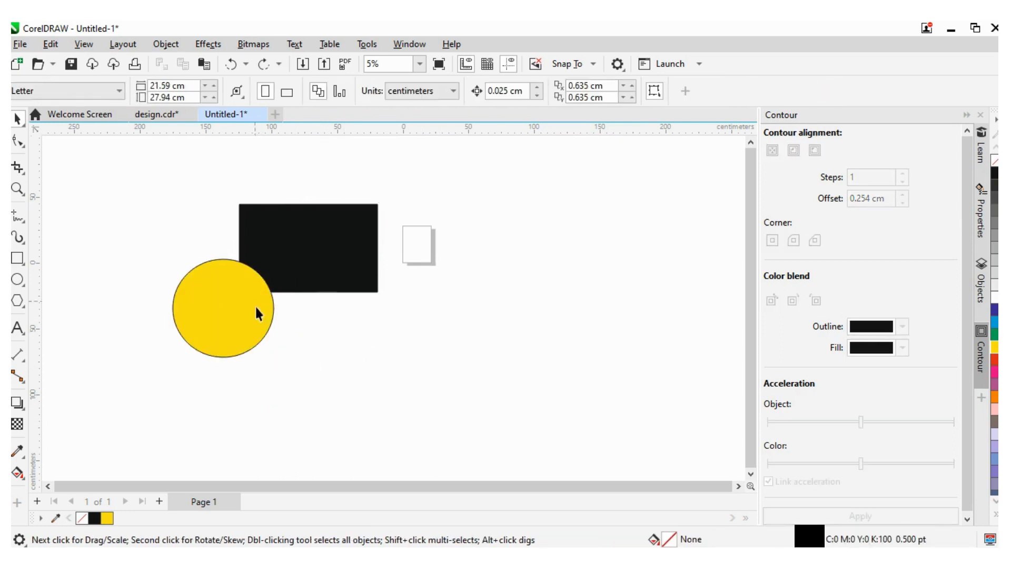
left_click(216, 298)
left_click_drag(216, 299, 296, 293)
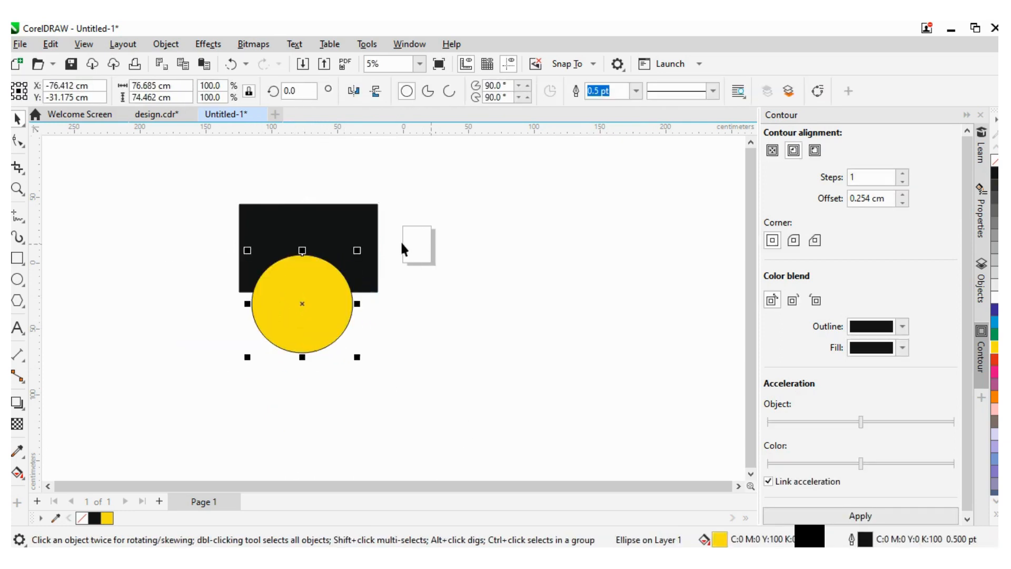
Step: Intersect the yellow circle with the black rectangle and undo the intersection
left_click(361, 226, "shift")
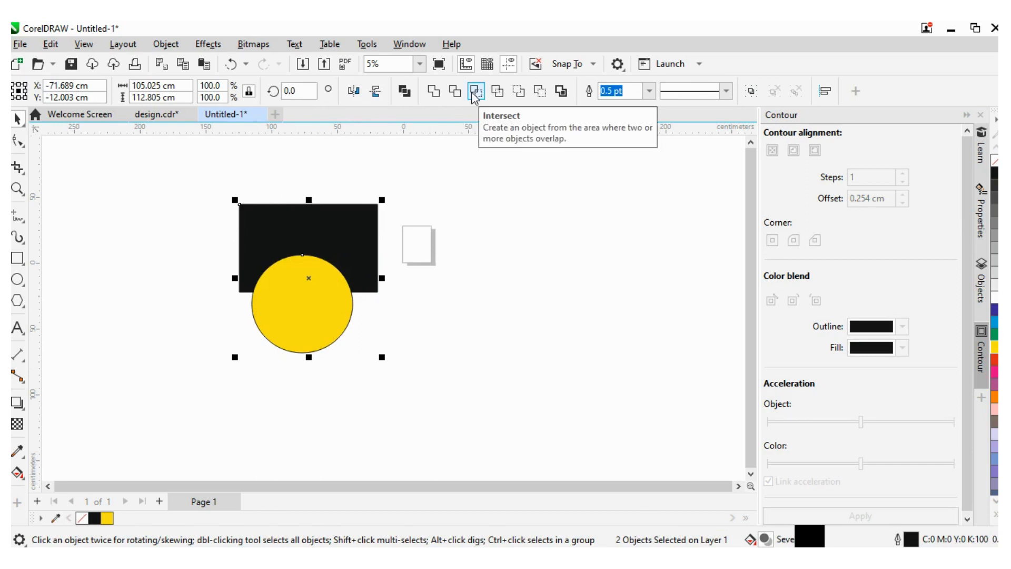
left_click(475, 91)
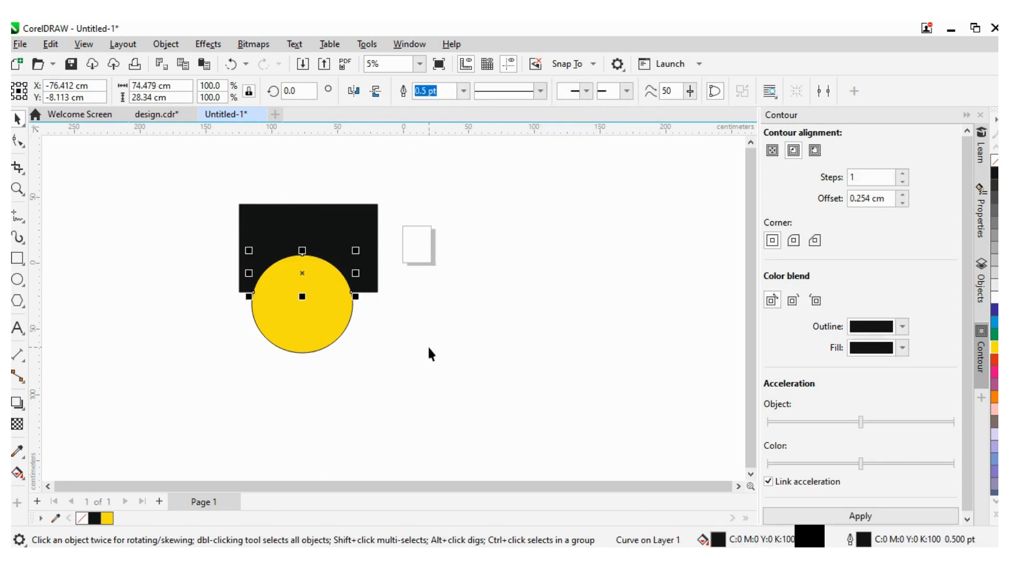
left_click(425, 392)
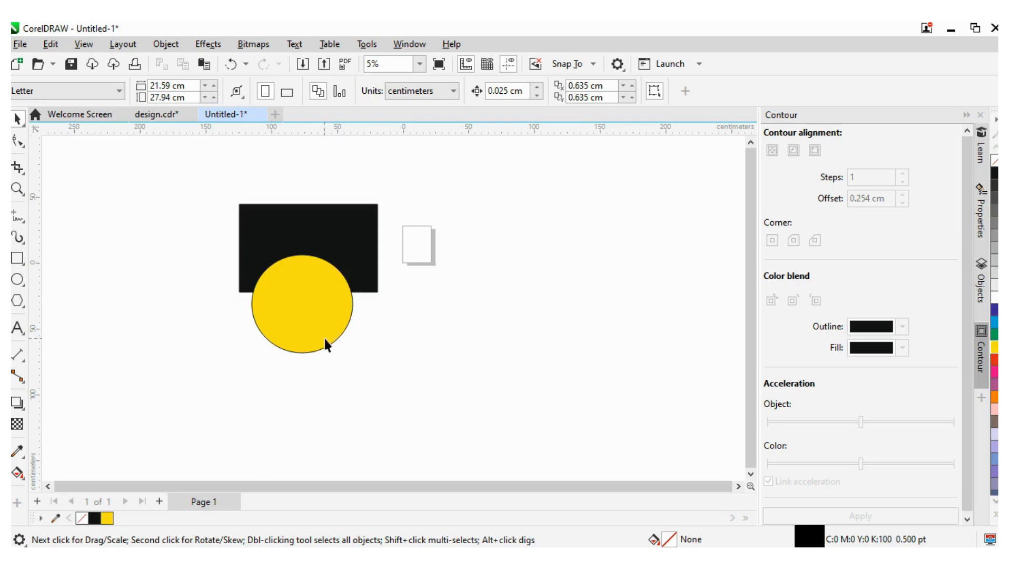
key("ctrl+a")
left_click(353, 371)
Step: Intersect the yellow circle with the black rectangle and move the resulting piece to the empty area right of the page
left_click(300, 274)
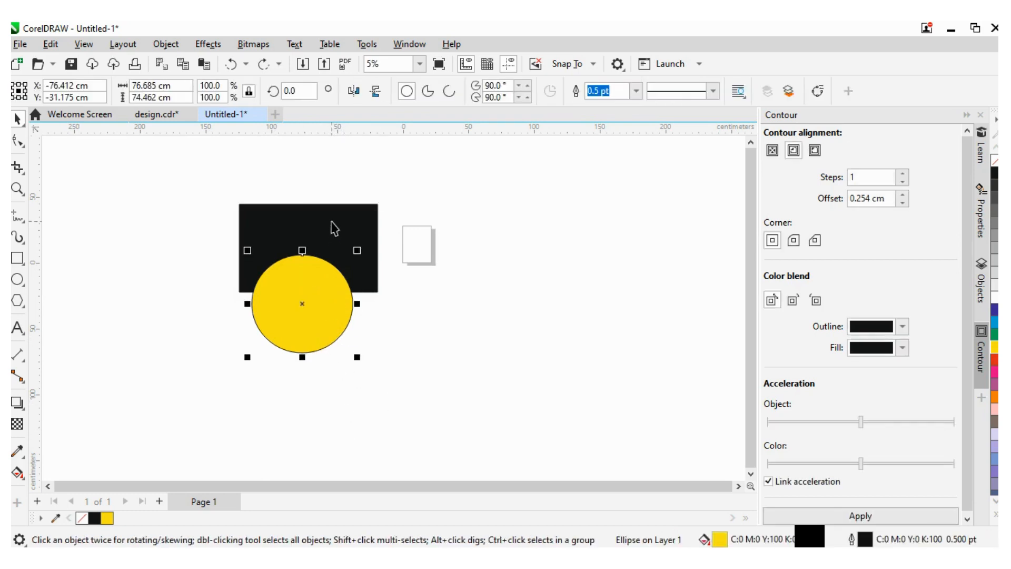
left_click(333, 222, "shift")
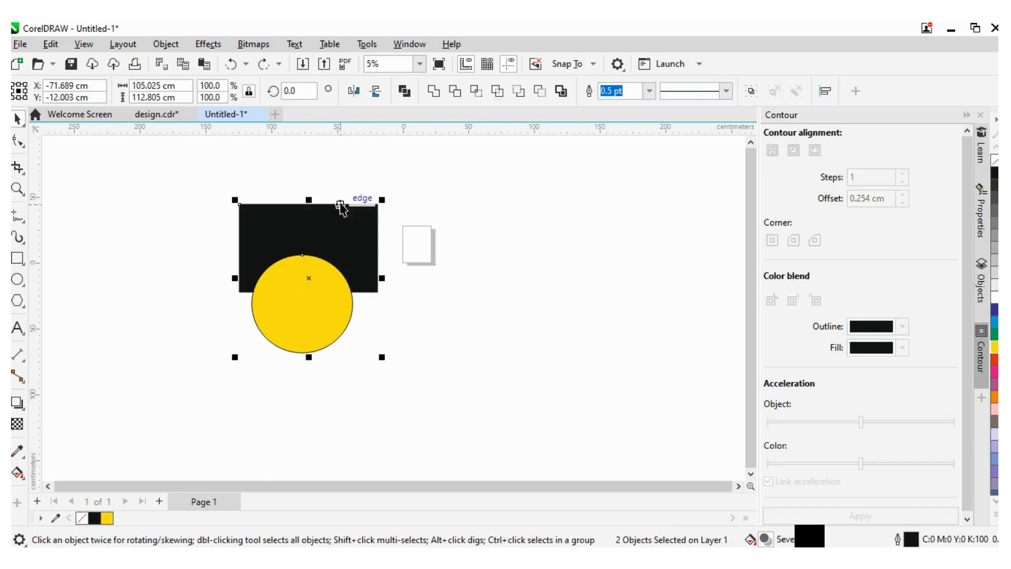
left_click(474, 93)
left_click(408, 371)
mouse_move(224, 321)
left_mouse_down()
mouse_move(413, 276)
mouse_move(413, 227)
left_mouse_up()
left_click_drag(304, 271, 571, 242)
left_click(533, 427)
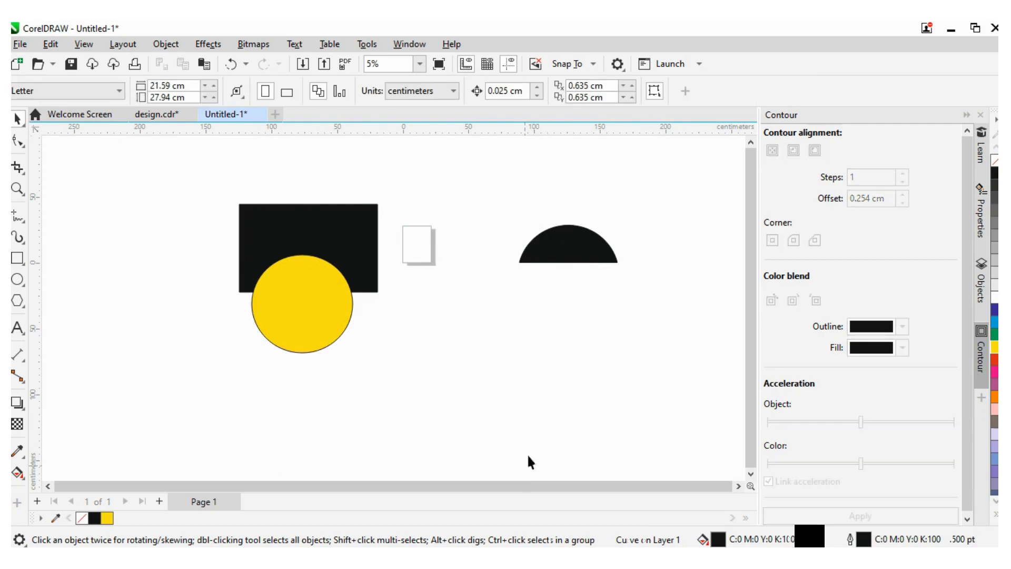
Step: Move the yellow circle clear of the rectangle's left side and shift the black intersection piece slightly down and closer to the page
left_click(289, 300)
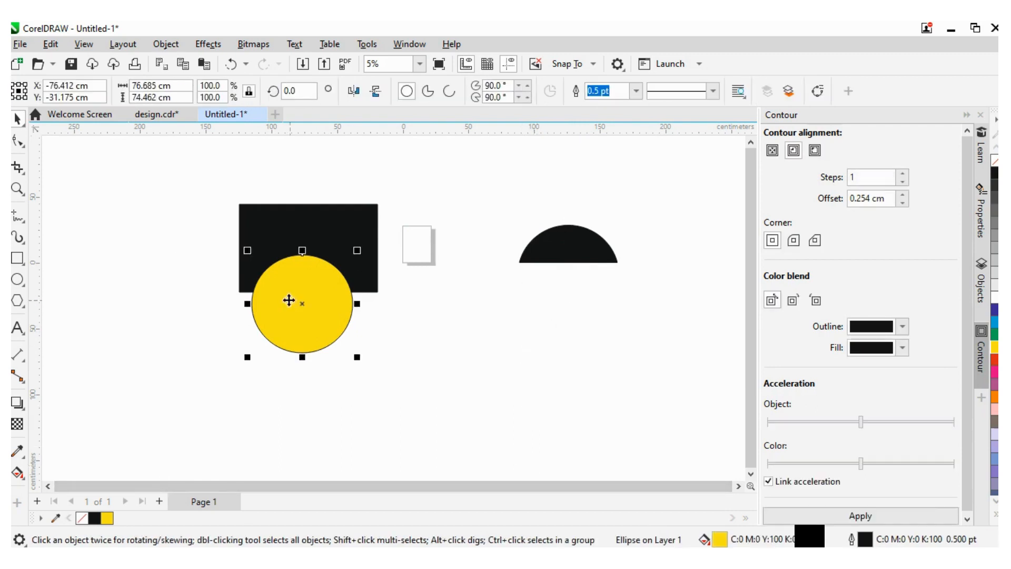
left_click_drag(289, 300, 119, 298)
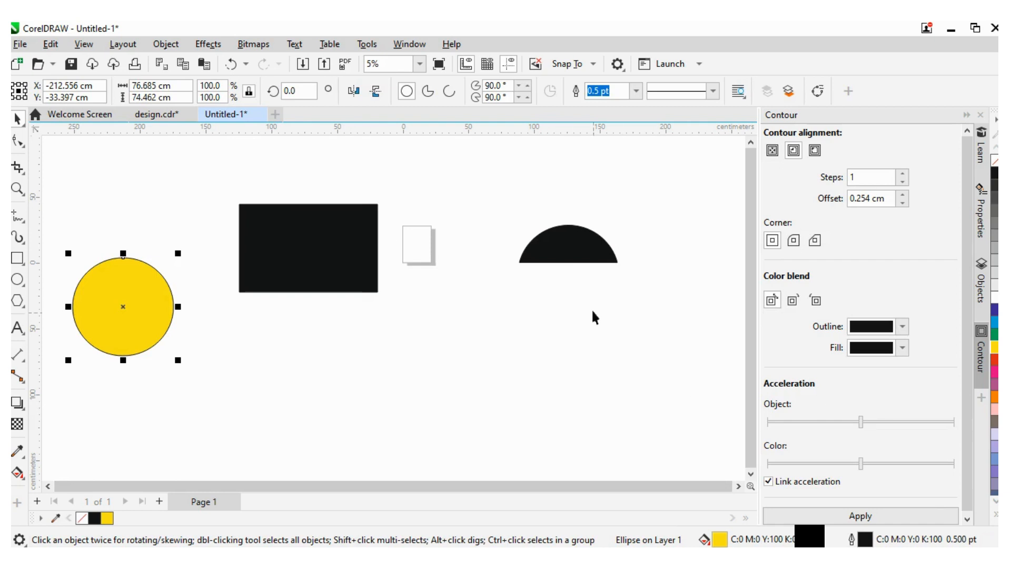
left_click(581, 242)
left_click_drag(530, 339, 531, 285)
key("Escape")
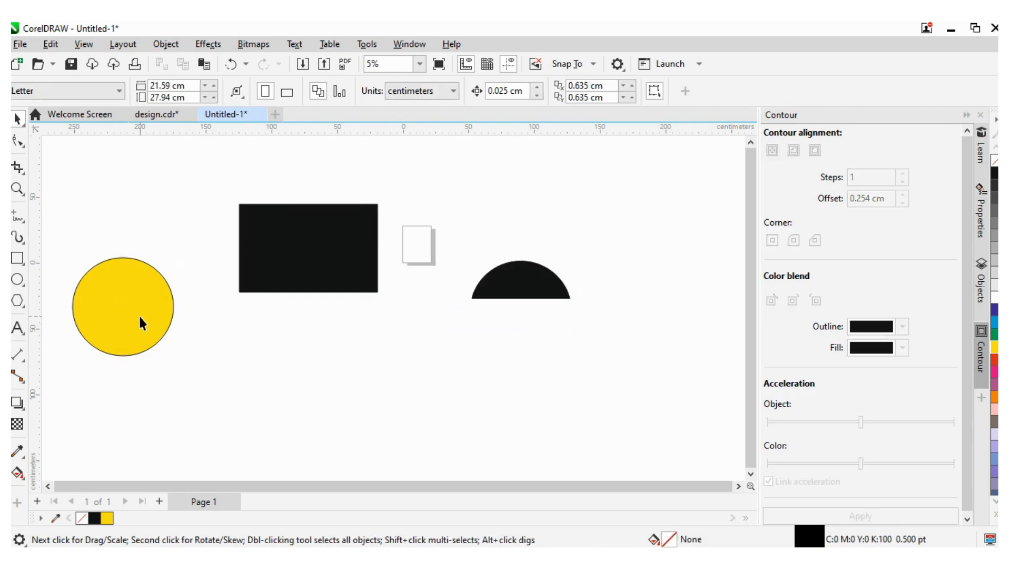
Step: Scale the yellow circle down to about 46% and place it in the middle of the black rectangle
left_click(139, 318)
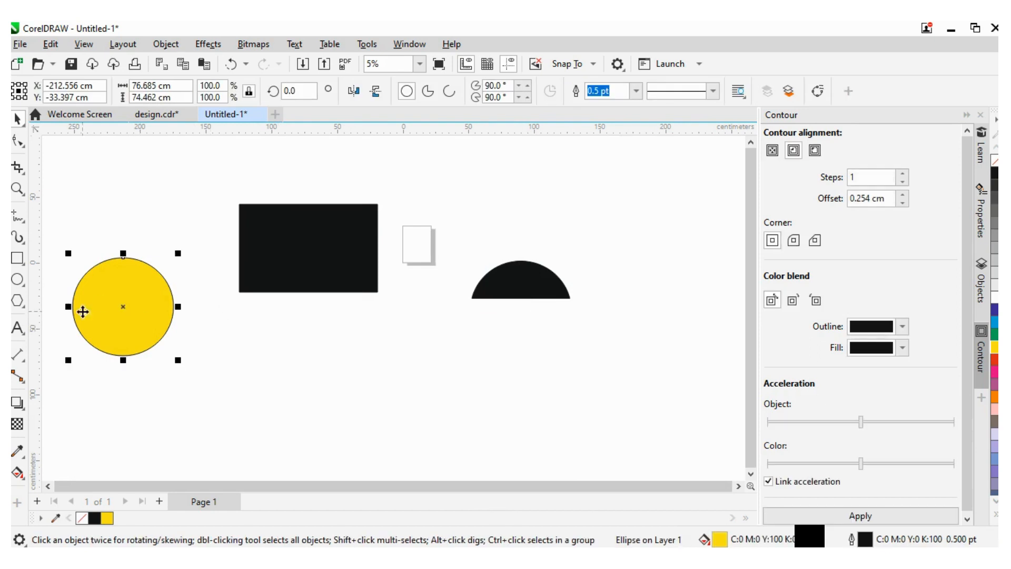
left_click_drag(83, 308, 278, 370)
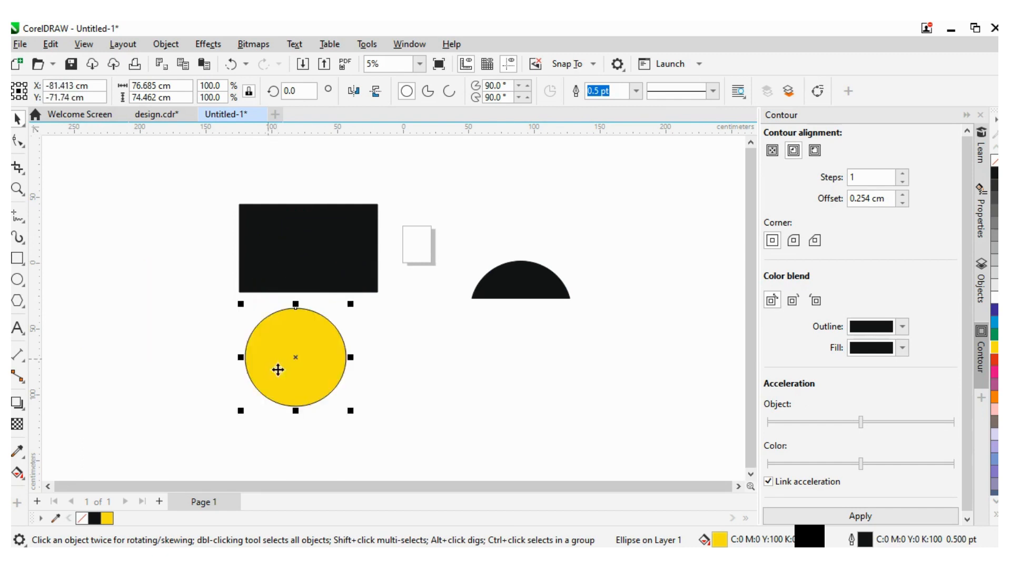
left_click_drag(353, 412, 300, 263)
left_click(368, 443)
Step: Cut the yellow circle out of the black rectangle with Back Minus Front
left_click(300, 248)
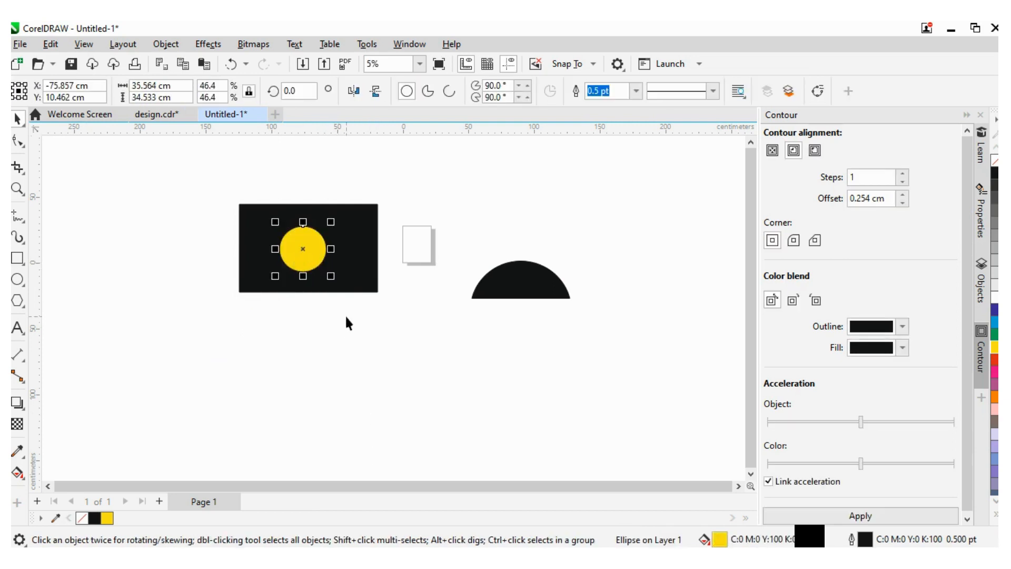
left_click(357, 260, "shift")
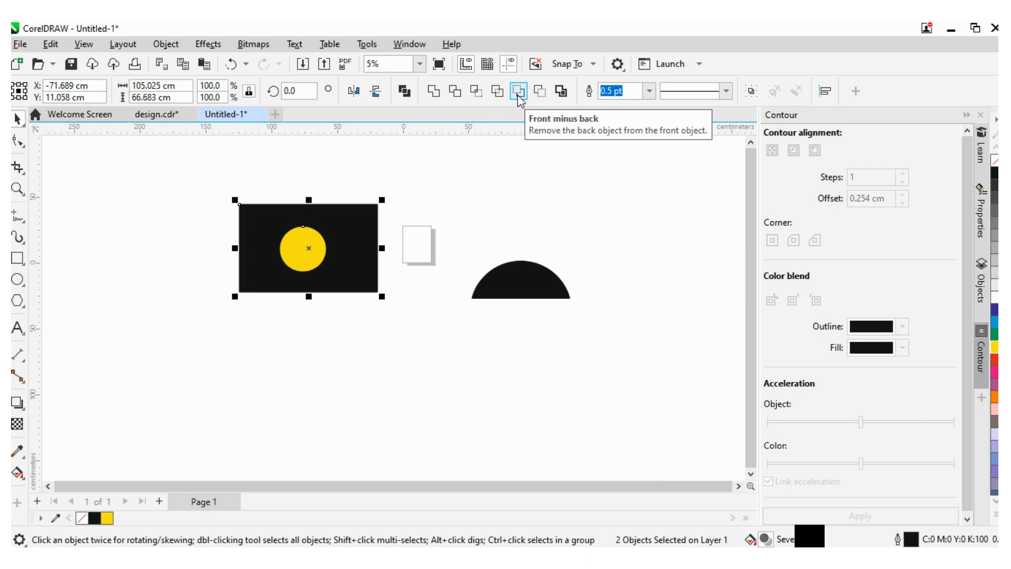
left_click(545, 96)
left_click(453, 213)
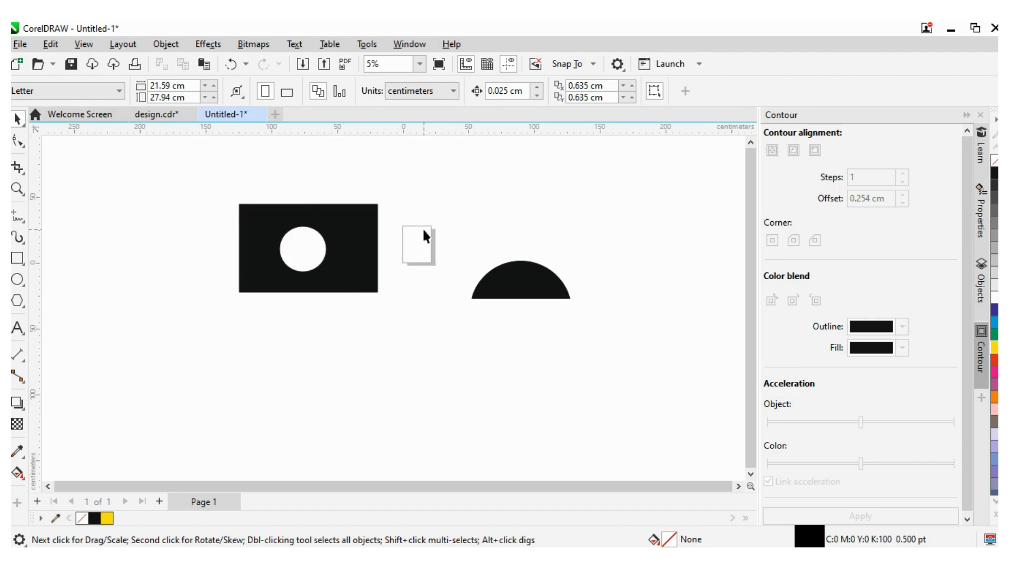
Step: Move the rectangle with the round hole below its original place and examine its nodes with the Shape tool
left_click(350, 242)
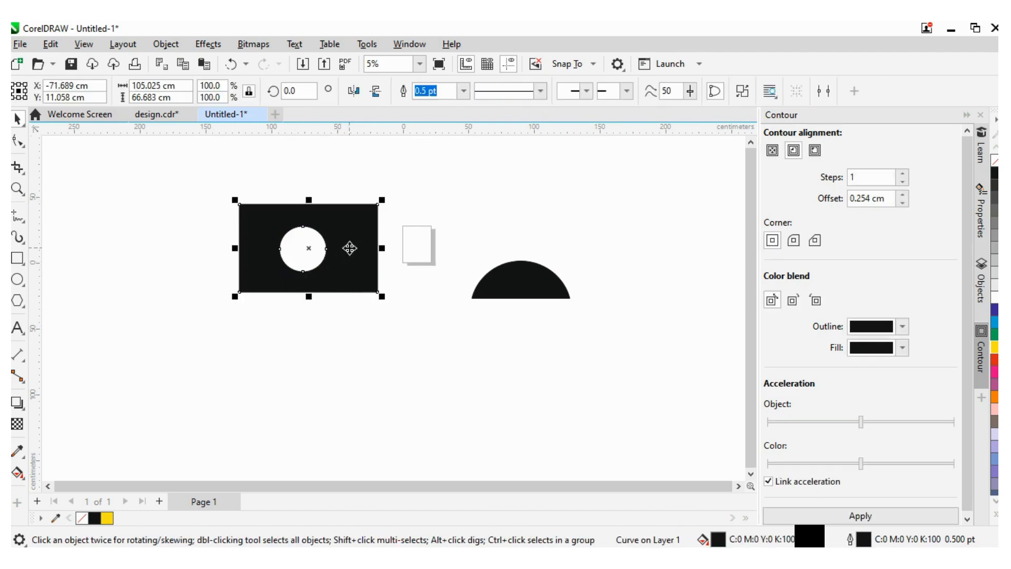
left_click_drag(349, 241, 300, 354)
left_click(300, 354)
key("F10")
scroll(263, 408, "up", 2)
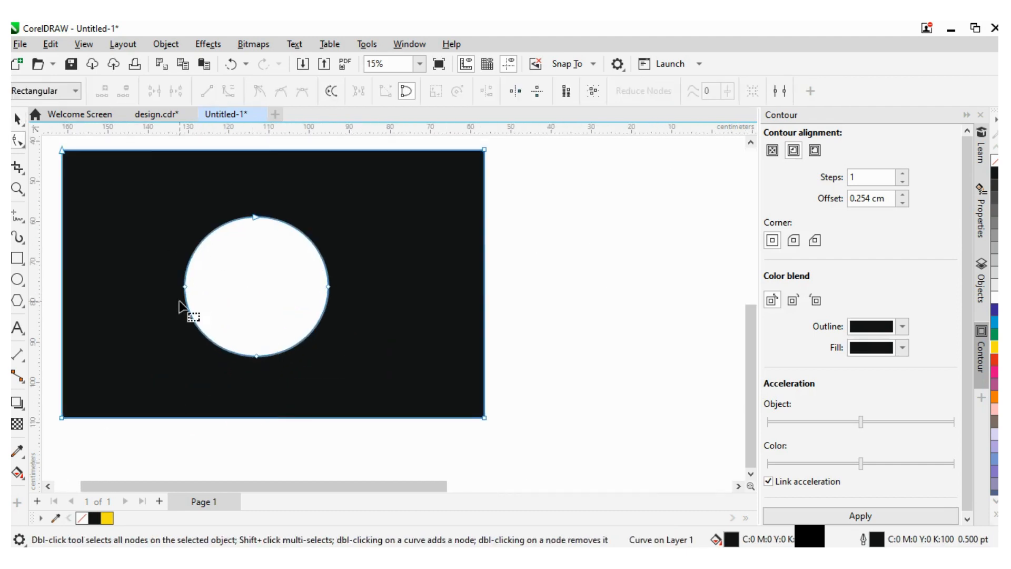
scroll(186, 290, "down", 1)
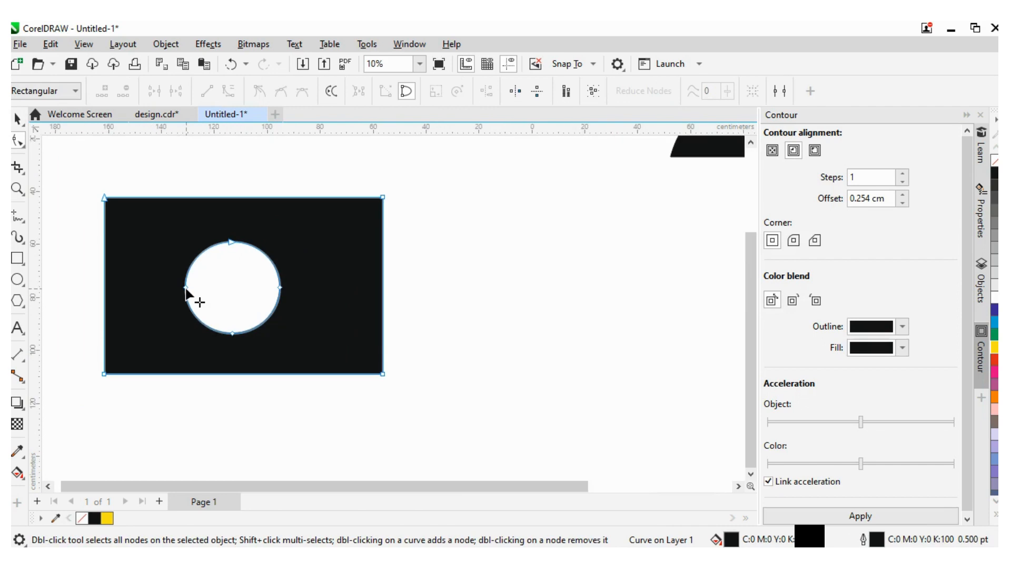
Step: Undo the rectangle's move and the circle cut-out, and return to the Pick tool
key("ctrl+z")
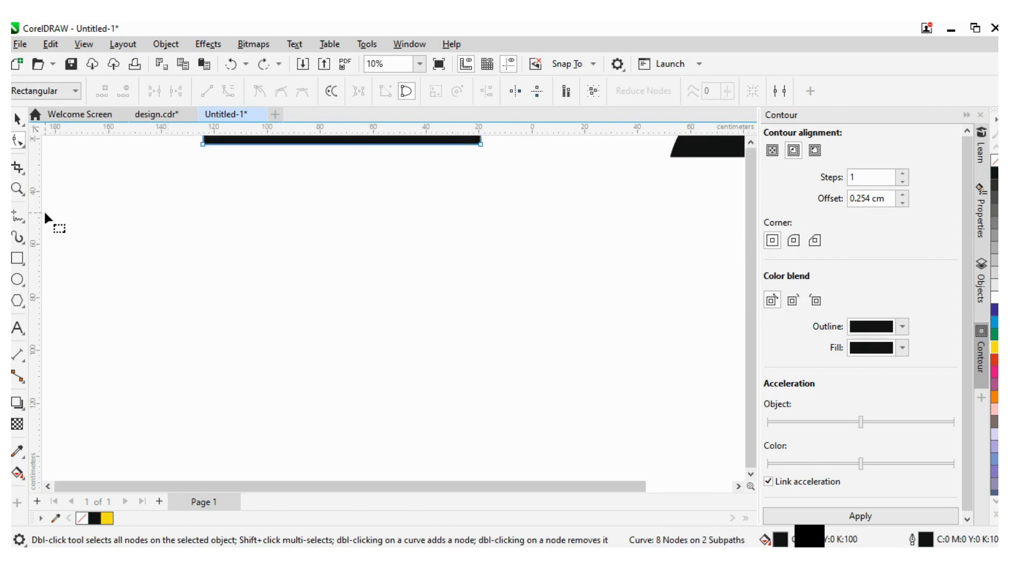
scroll(535, 199, "down", 2)
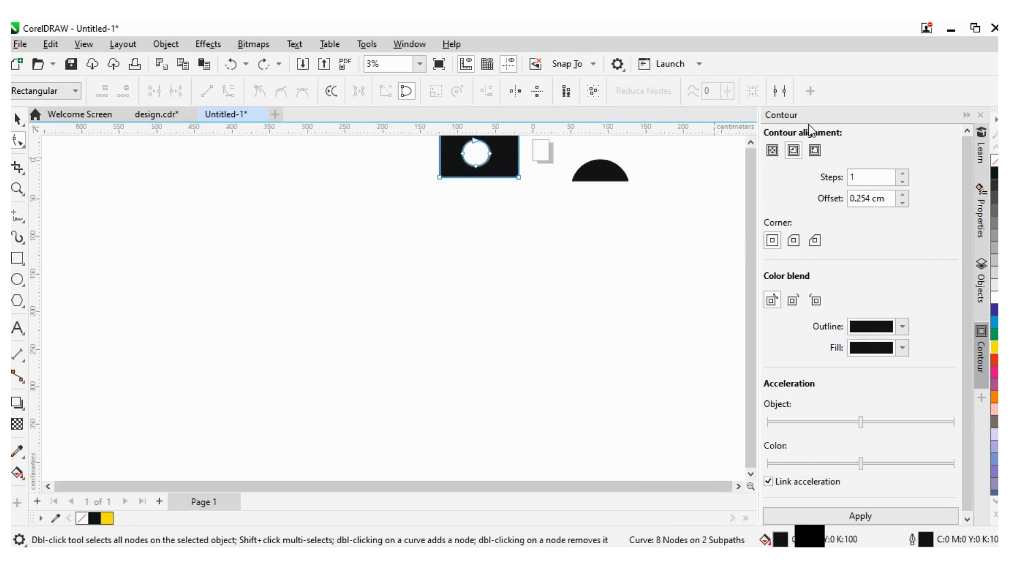
left_click(754, 145)
left_click(754, 145)
left_click(754, 145)
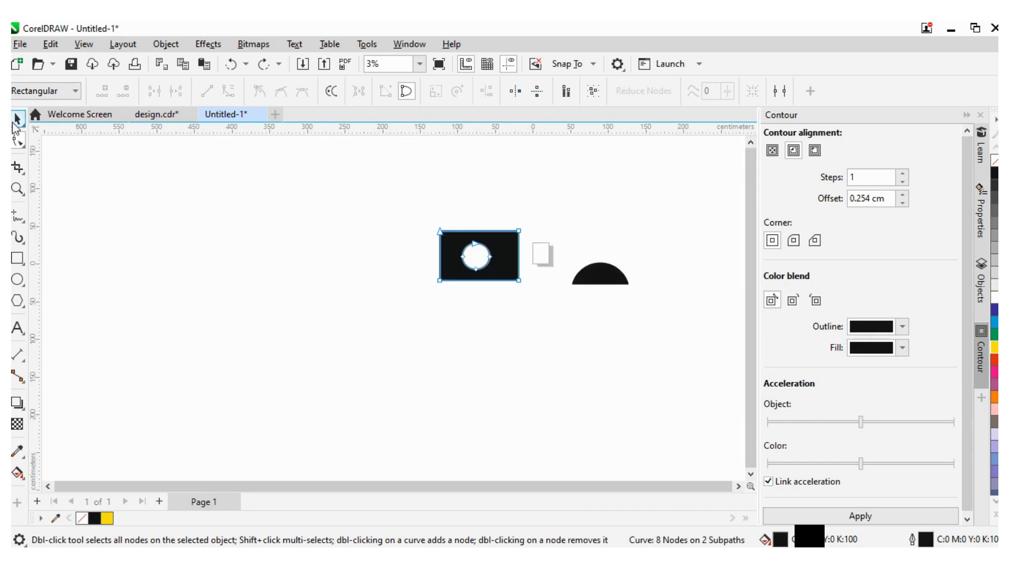
left_click(17, 120)
left_click(306, 314)
key("ctrl+z")
left_click(377, 385)
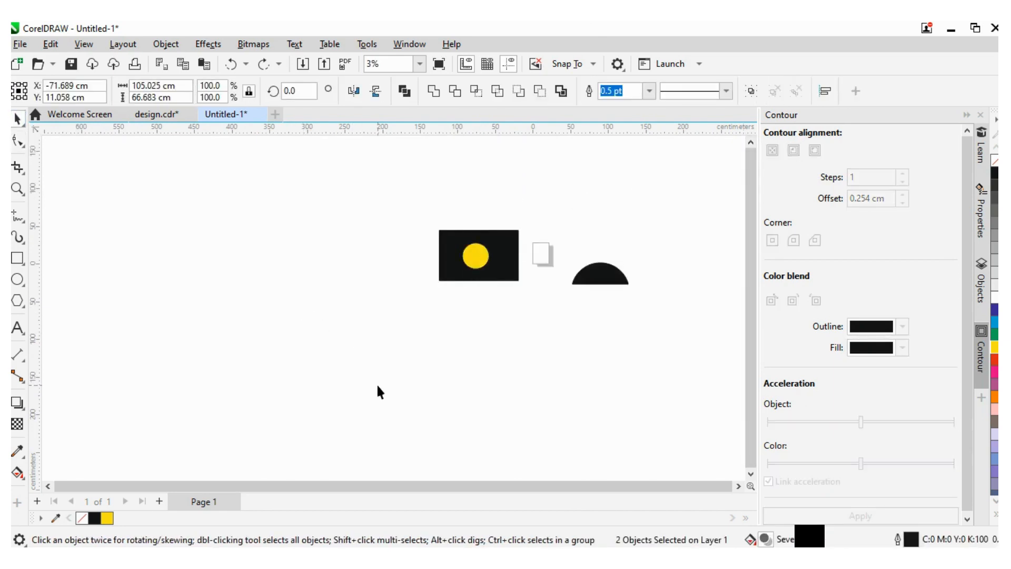
Step: Shift the small yellow circle toward the rectangle's left side and place a copy beside it inside the rectangle
left_click(483, 256)
left_click_drag(483, 254, 441, 337)
left_click_drag(469, 249, 499, 255)
key("Escape")
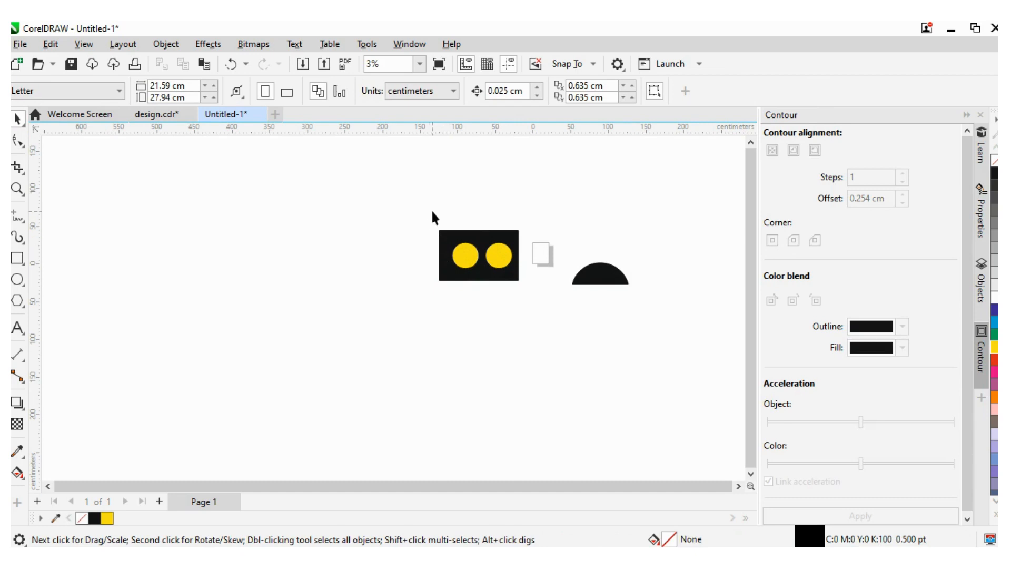
Step: Shift both yellow circles together slightly left so they sit more evenly inside the black rectangle
left_click_drag(559, 331, 559, 331)
left_click(495, 336)
scroll(481, 277, "up", 1)
left_click(474, 259)
left_click(500, 254, "shift")
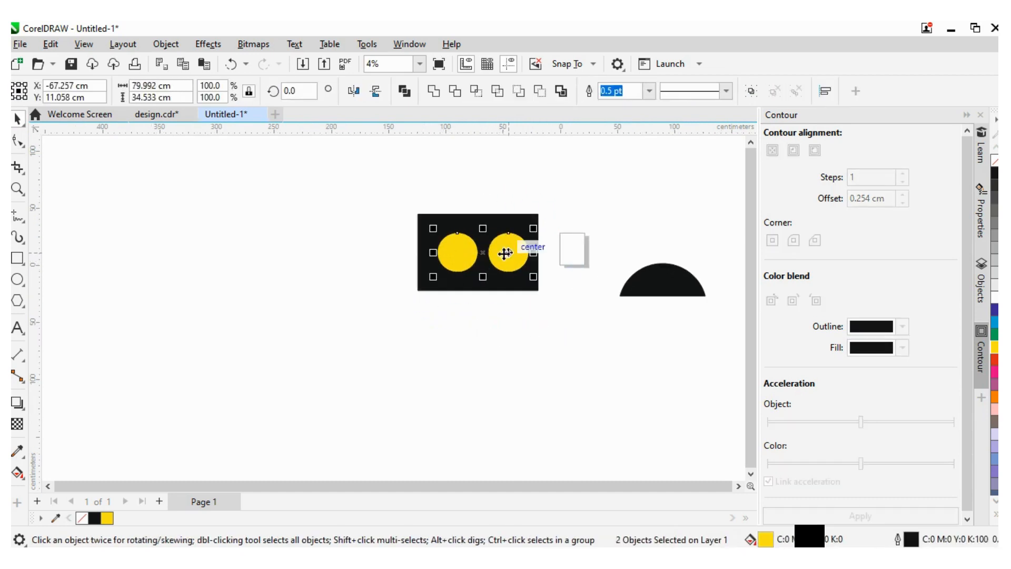
mouse_move(500, 255)
left_mouse_down()
mouse_move(508, 252)
mouse_move(501, 251)
left_mouse_up()
left_click(490, 358)
Step: Cut both yellow circles out of the black rectangle with Back Minus Front, and undo the cut after inspecting its nodes
left_click_drag(390, 181, 614, 381)
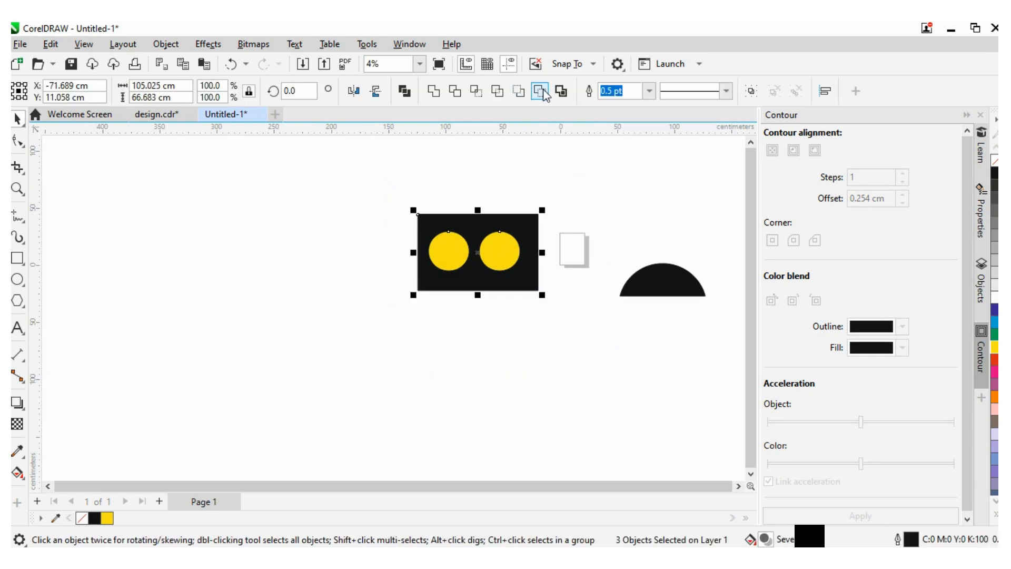
left_click(543, 93)
left_click(490, 316)
left_click(493, 279)
key("F10")
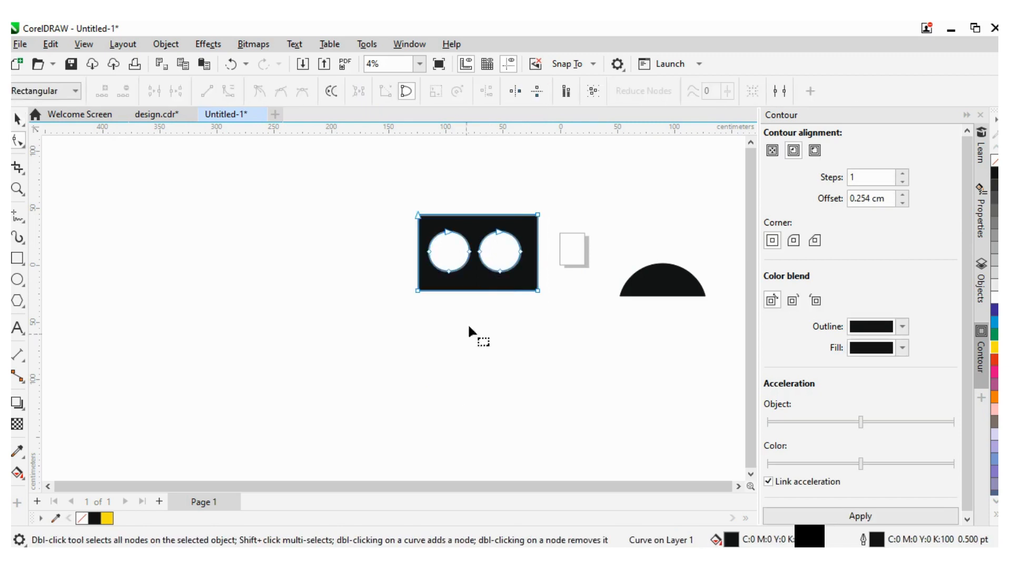
left_click(17, 119)
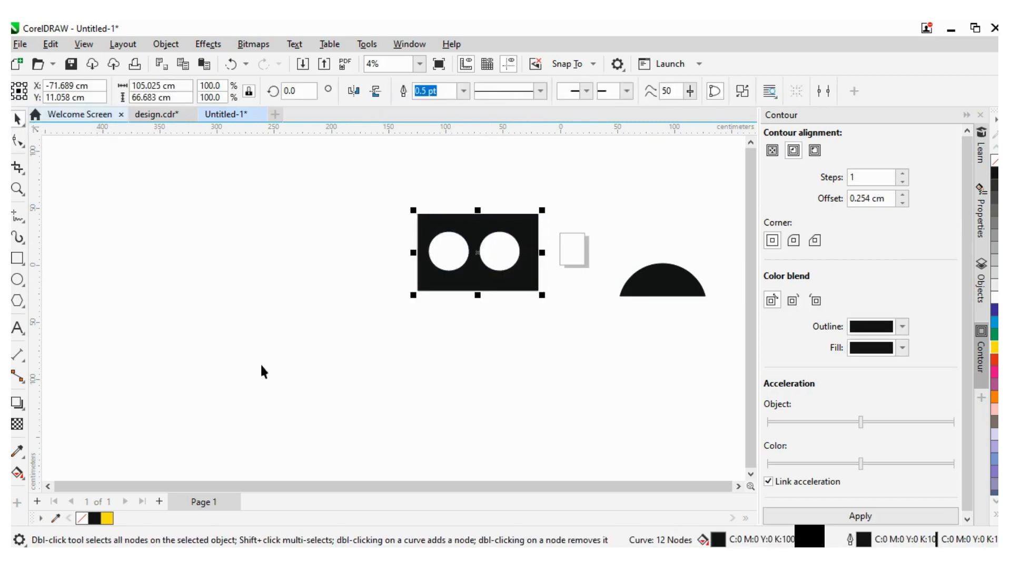
left_click(499, 371)
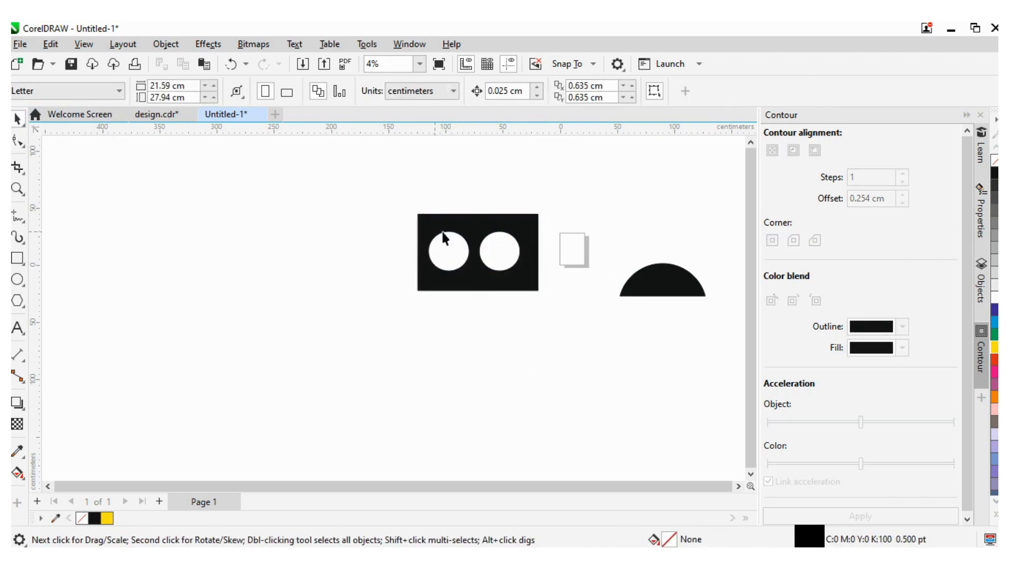
key("ctrl+z")
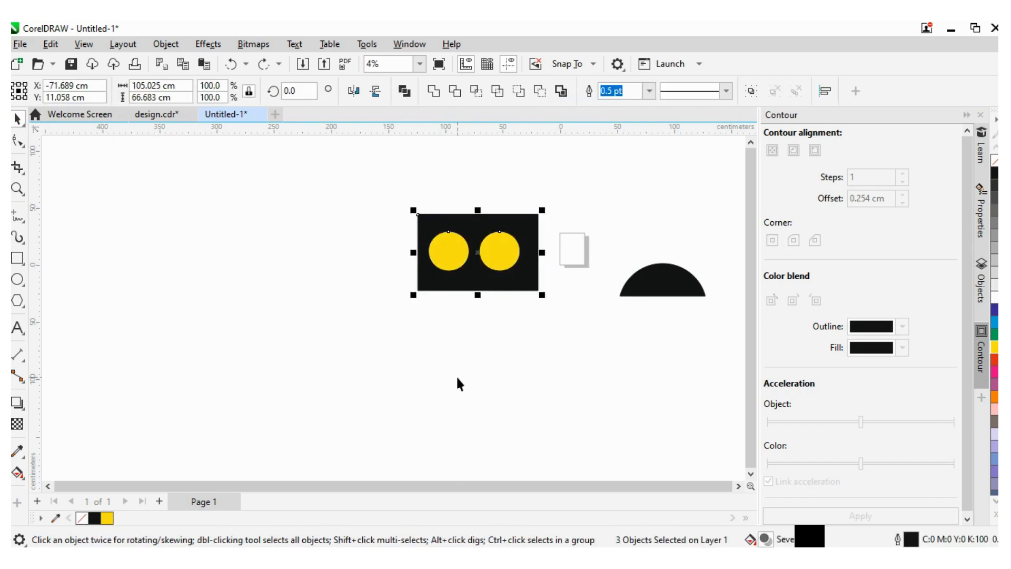
left_click(455, 377)
Step: Move the left yellow circle so it overlaps the black rectangle's lower-left corner
left_click(457, 245)
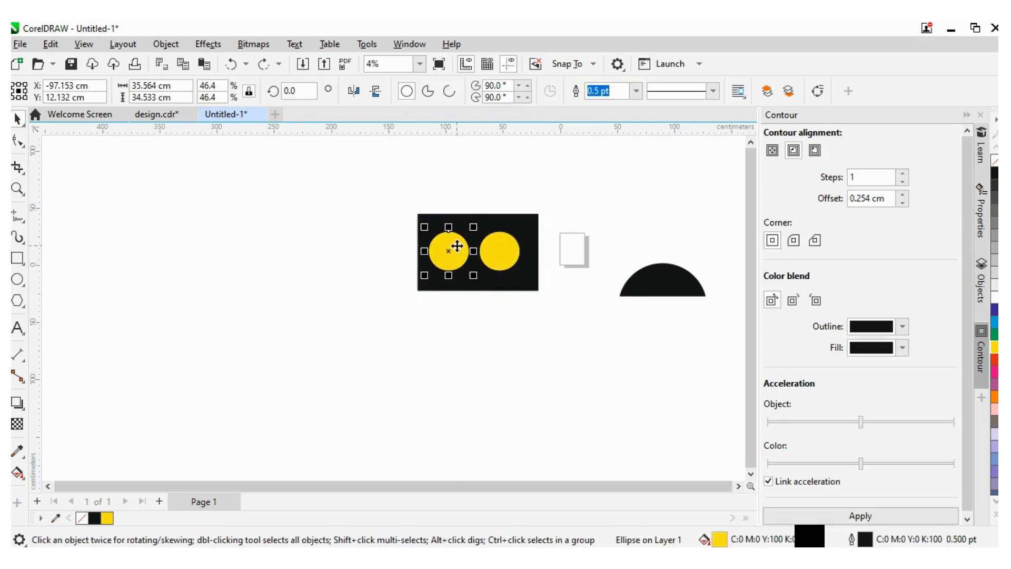
left_click_drag(457, 244, 412, 306)
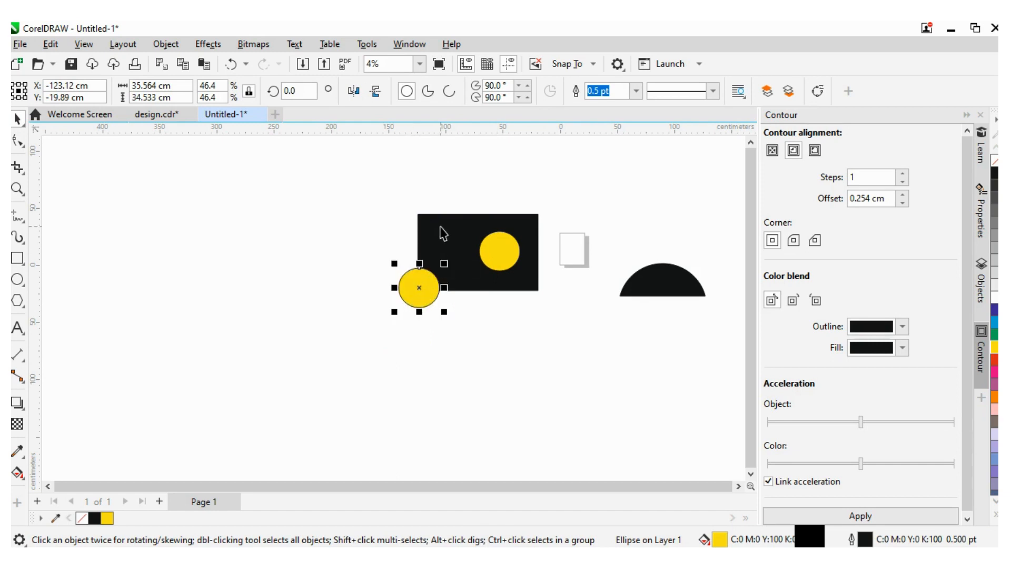
Step: Cut the overlapping yellow circle out of the black rectangle with Simplify, and undo it after pulling the circle away to inspect
left_click(441, 229, "shift")
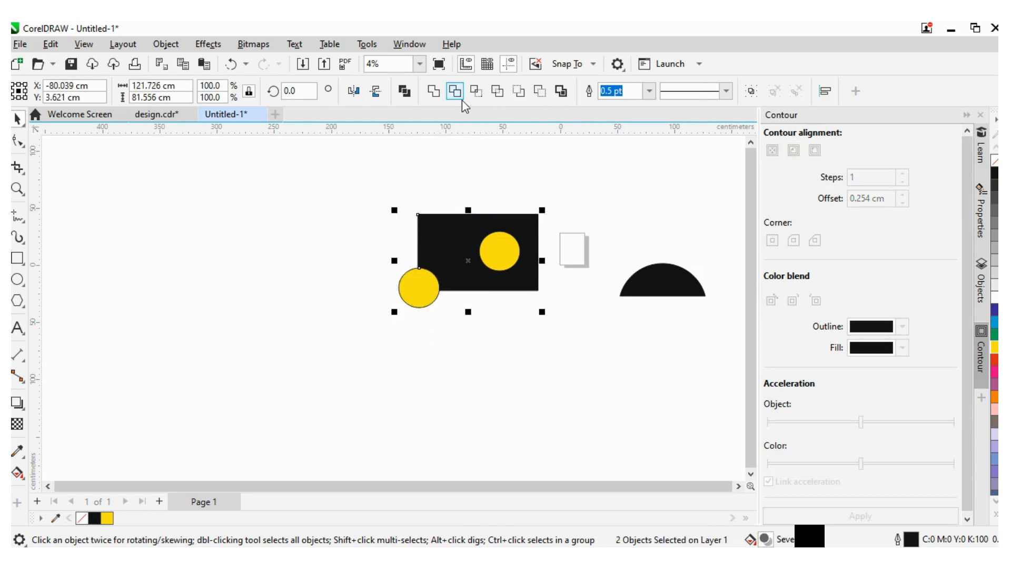
scroll(419, 287, "up", 1)
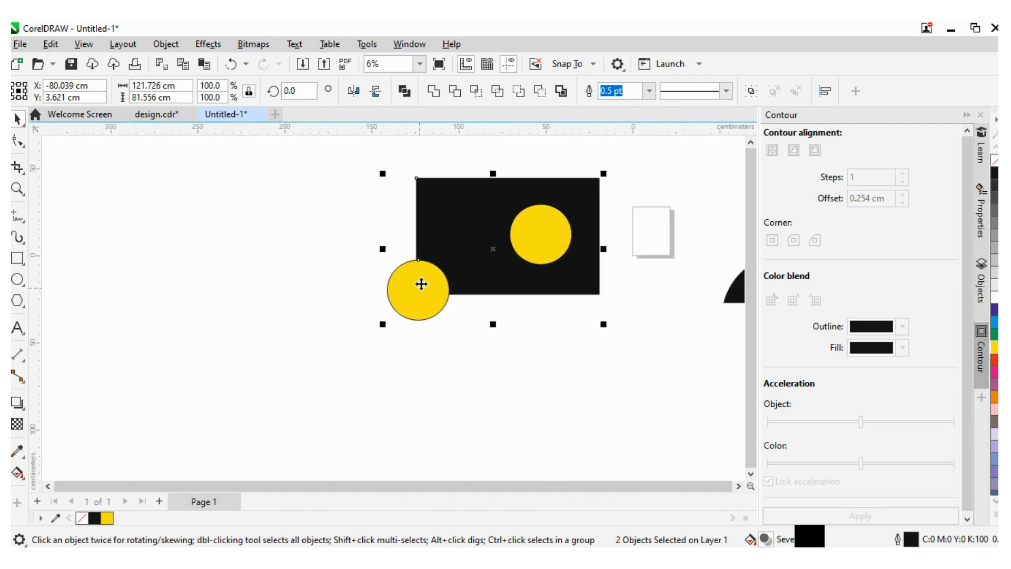
scroll(419, 287, "down", 1)
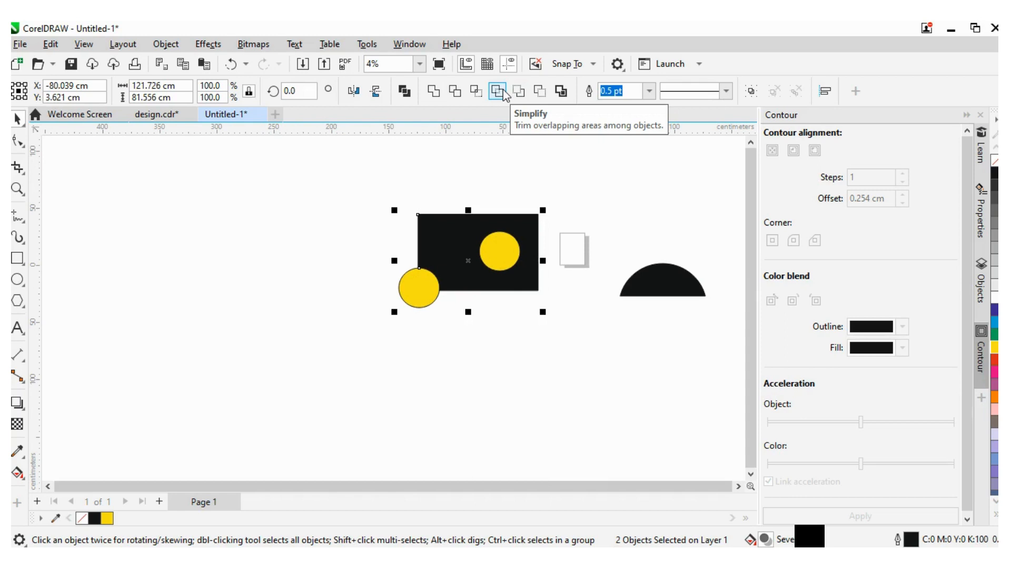
left_click(441, 355)
left_click_drag(412, 289, 335, 312)
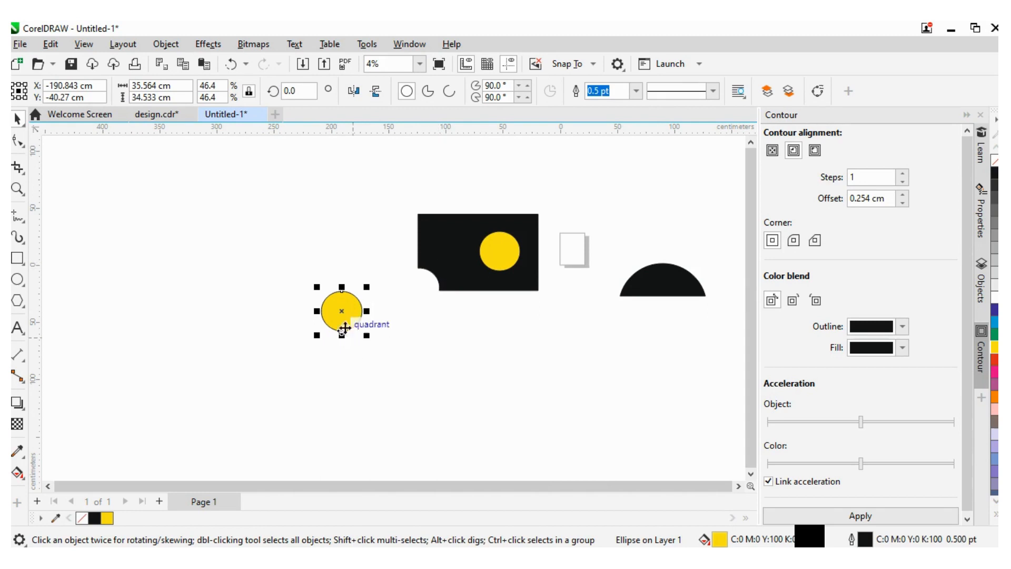
key("ctrl+z")
key("ctrl+z")
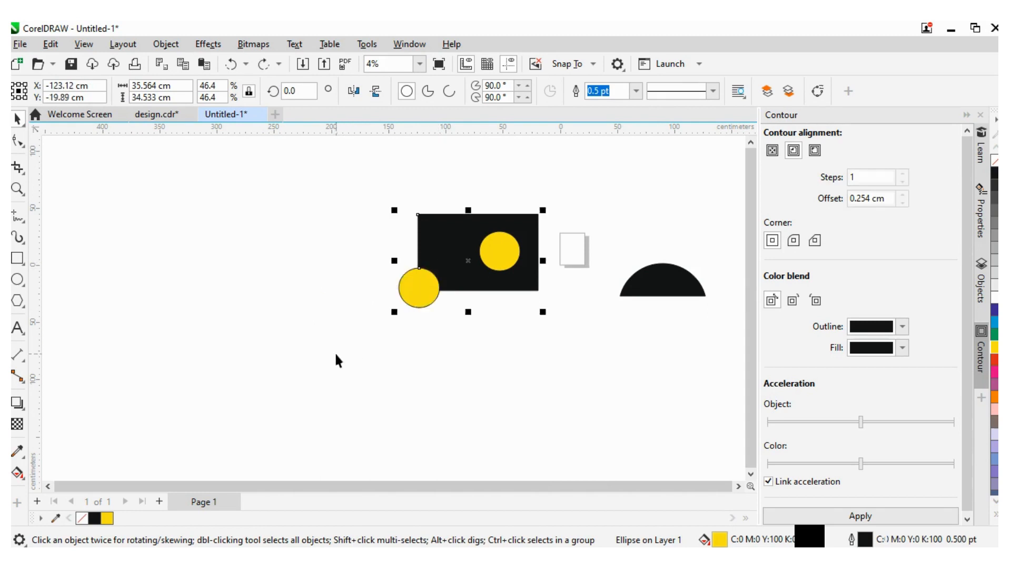
Step: Move one yellow circle onto the rectangle's upper-left corner and the other onto its lower-right corner
left_click(453, 381)
left_click(426, 287)
left_click_drag(421, 287, 409, 206)
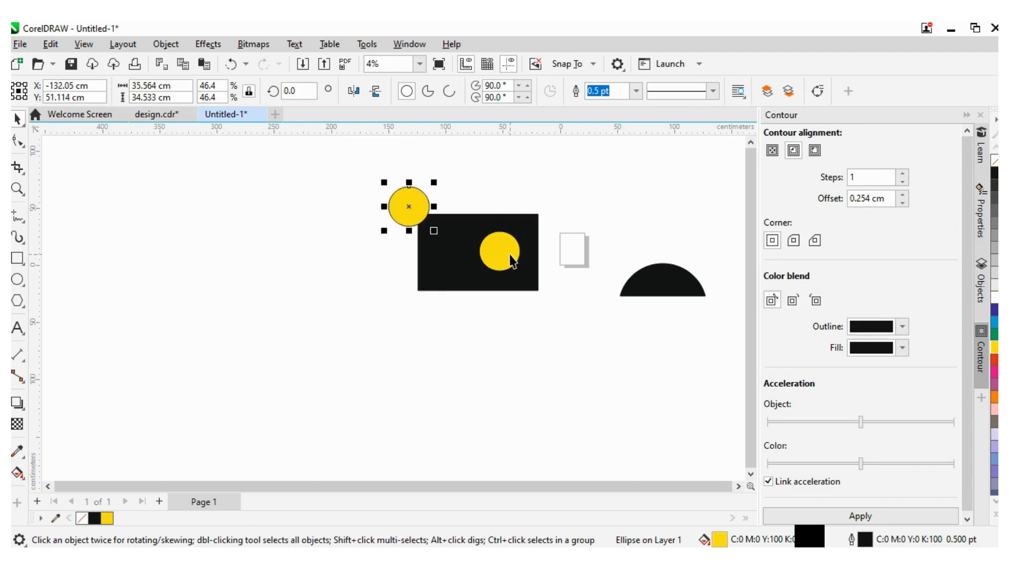
left_click_drag(505, 252, 557, 297)
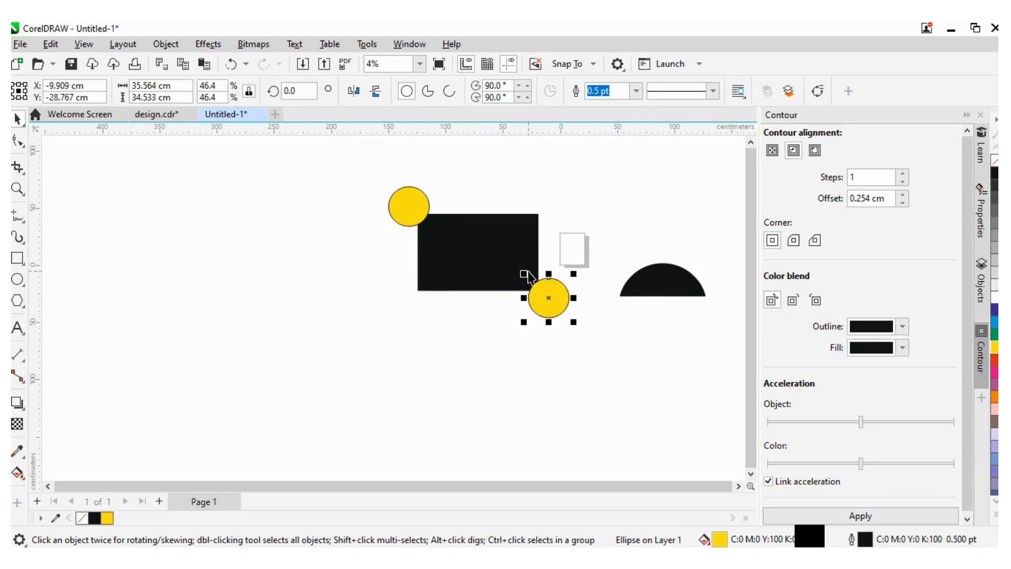
left_click(443, 335)
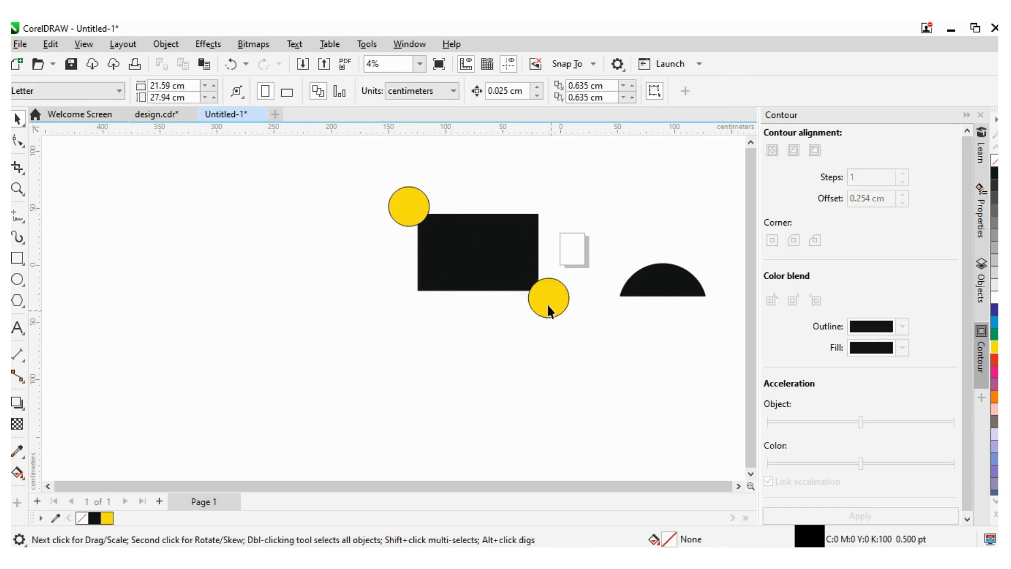
Step: Create a boundary around the rectangle and both yellow circles, and move the outline to the left of the original shapes
left_click_drag(345, 150, 605, 393)
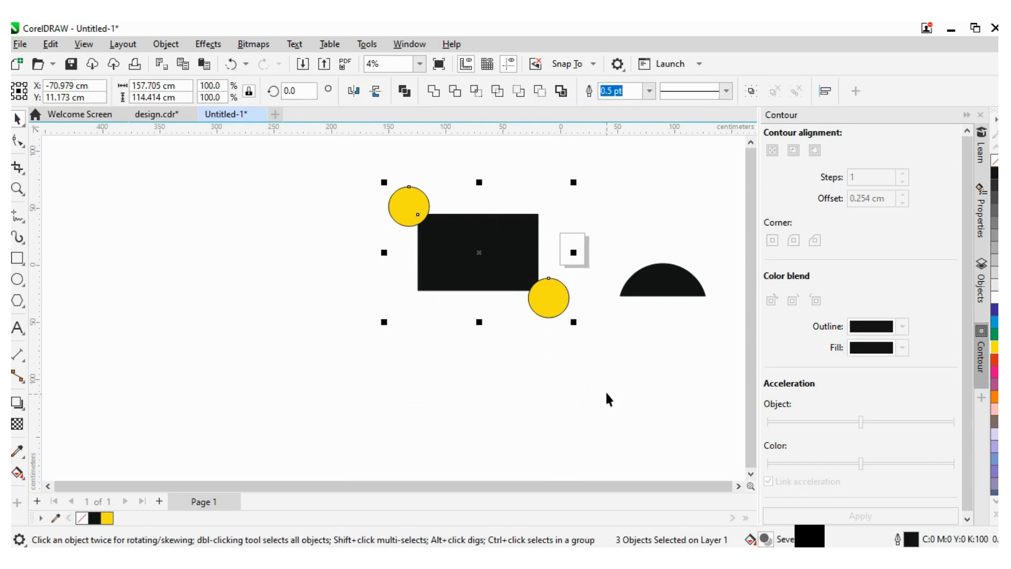
left_click(561, 92)
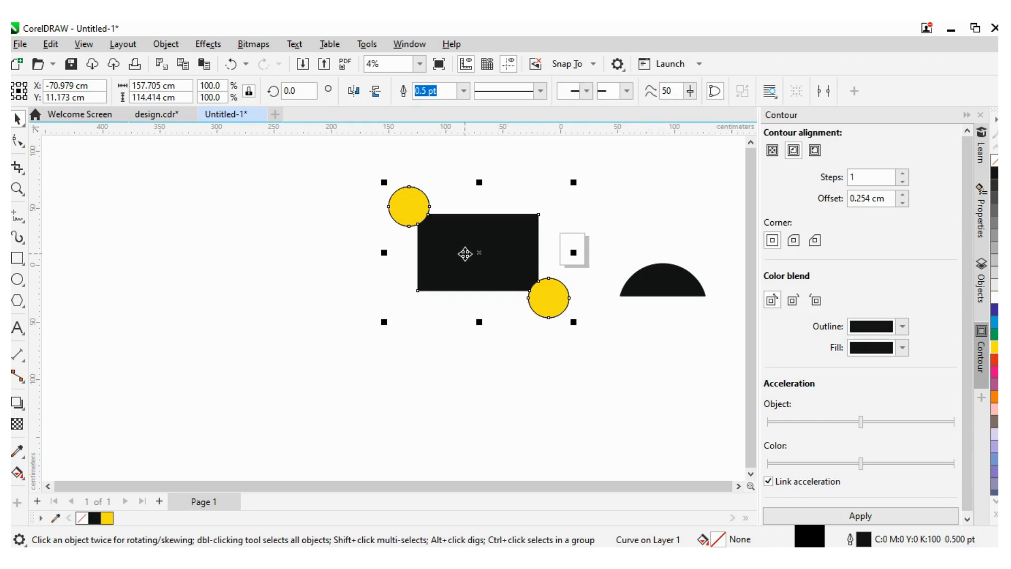
key("Escape")
left_click(472, 278)
left_click_drag(474, 260, 271, 295)
left_click(105, 407)
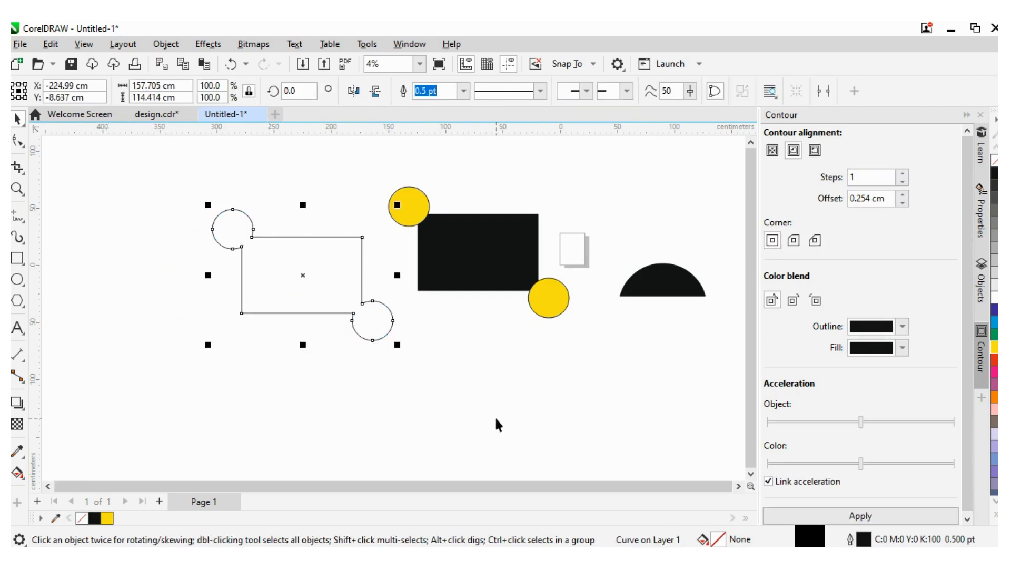
left_click(490, 420)
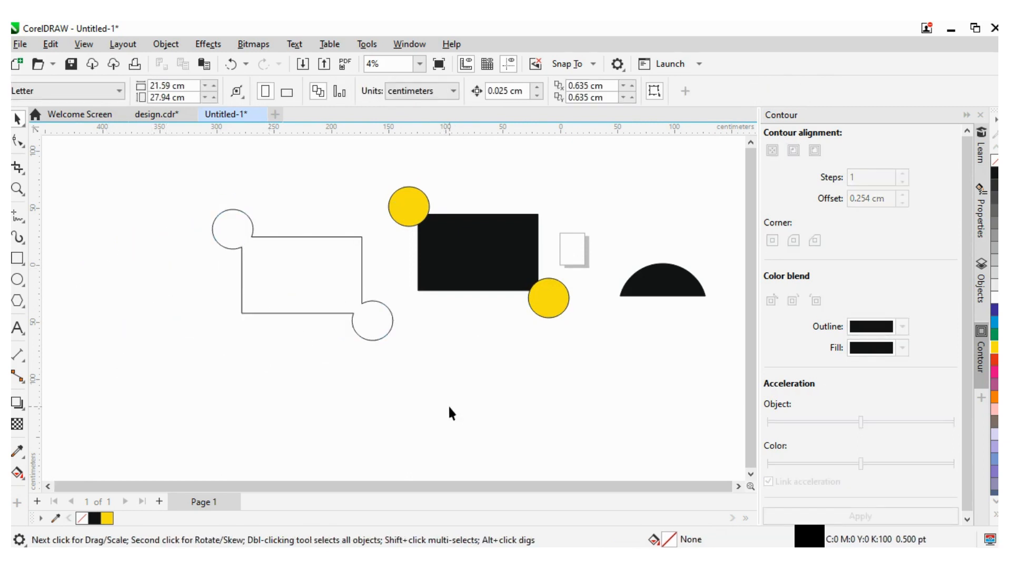
Step: Import the picture JB-FE-Shop_10.png at about 156 × 141 cm and place it left of the outlined shape
scroll(463, 454, "down", 2)
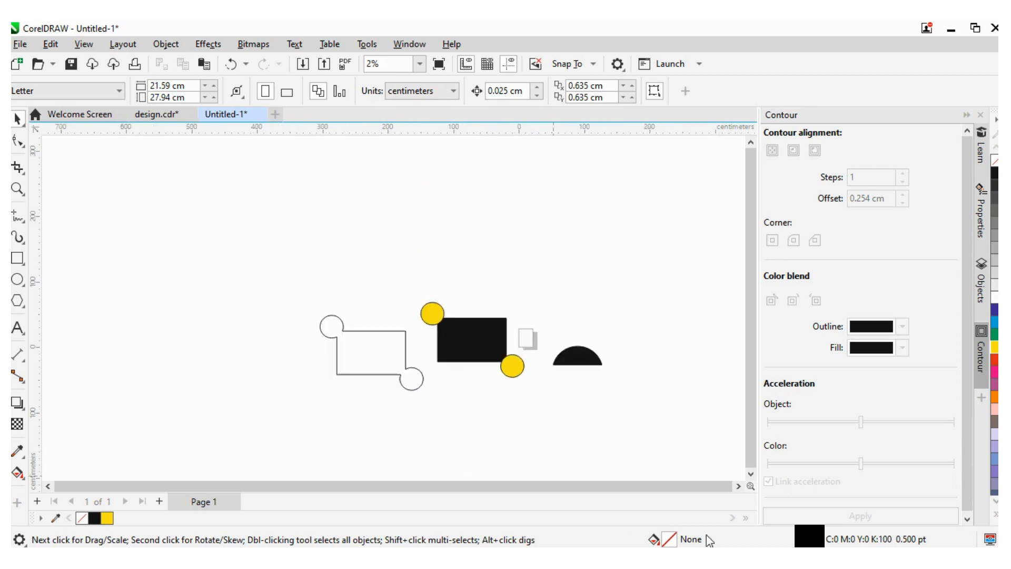
scroll(145, 261, "down", 1)
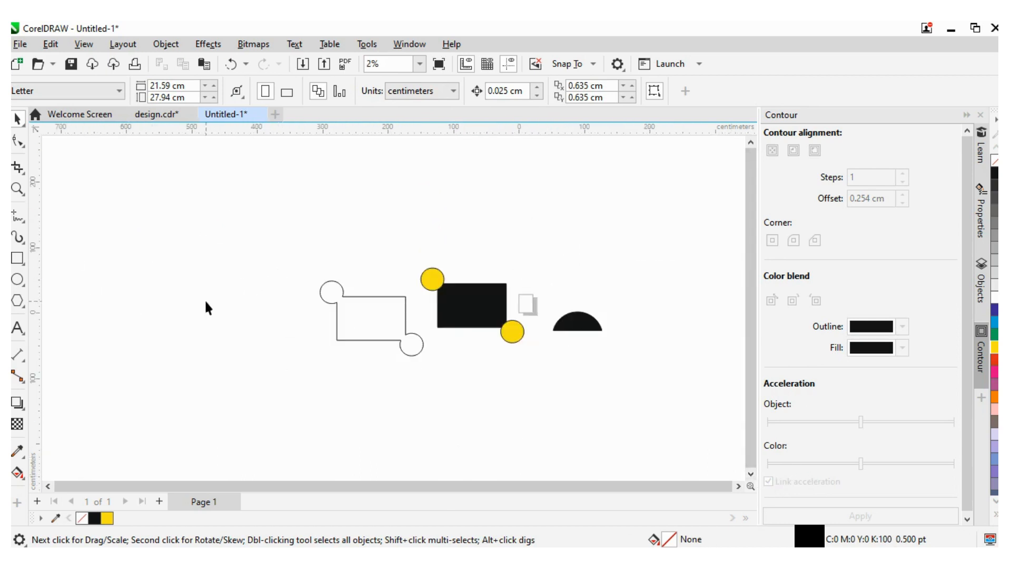
left_click_drag(625, 438, 367, 290)
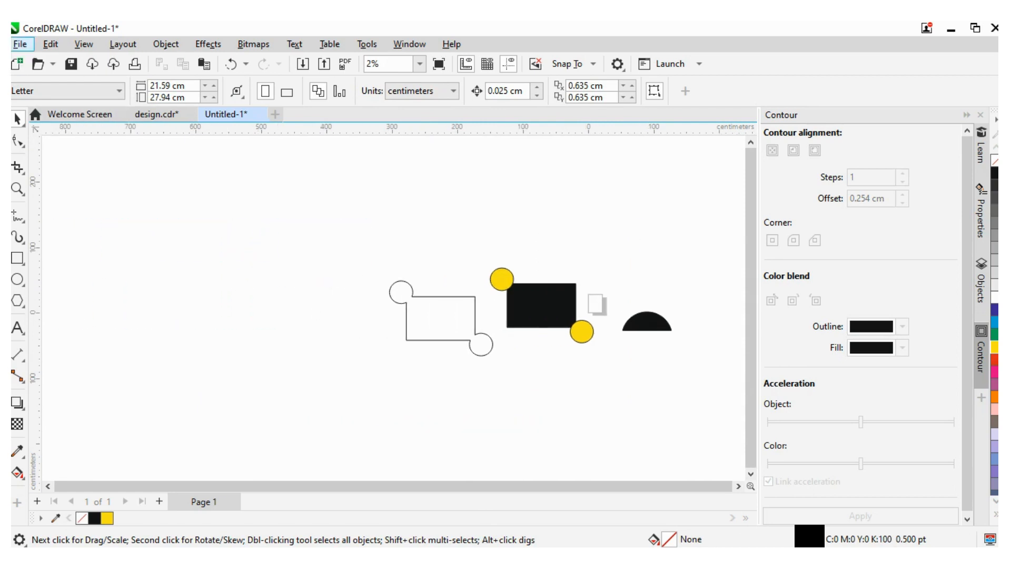
left_click(20, 44)
left_click(79, 291)
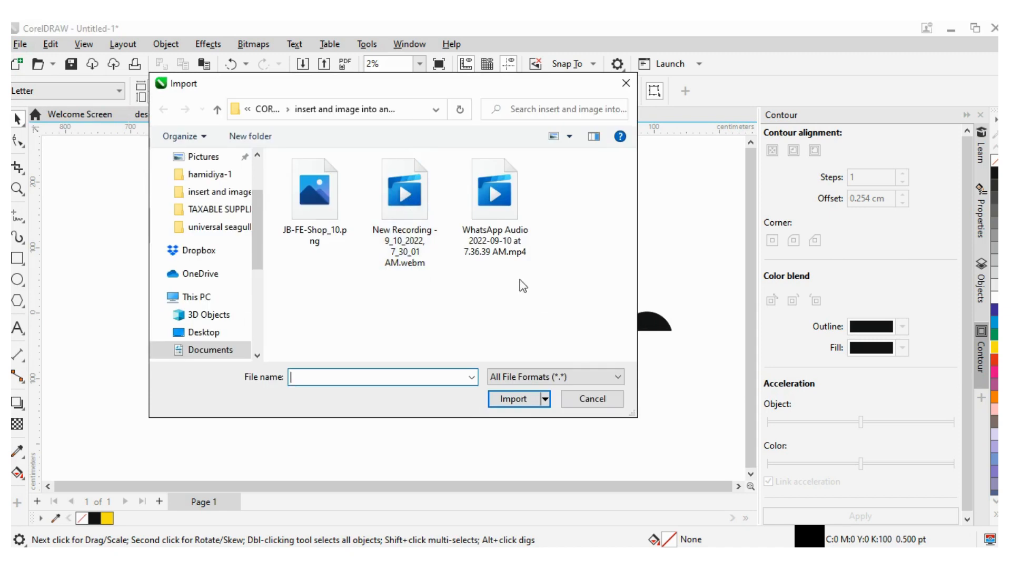
left_click(314, 191)
left_click(531, 399)
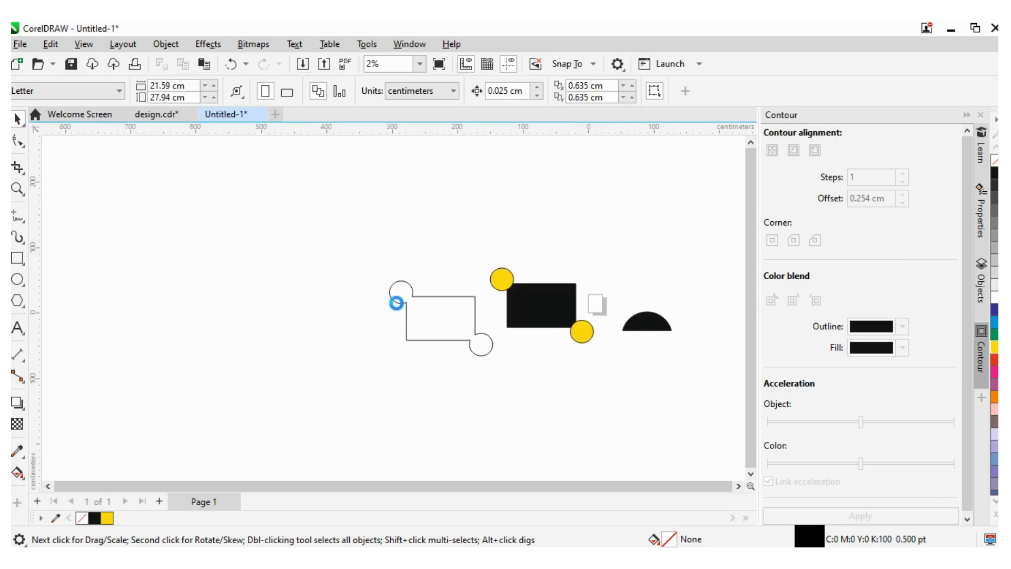
left_click(282, 270)
left_click_drag(296, 283, 389, 458)
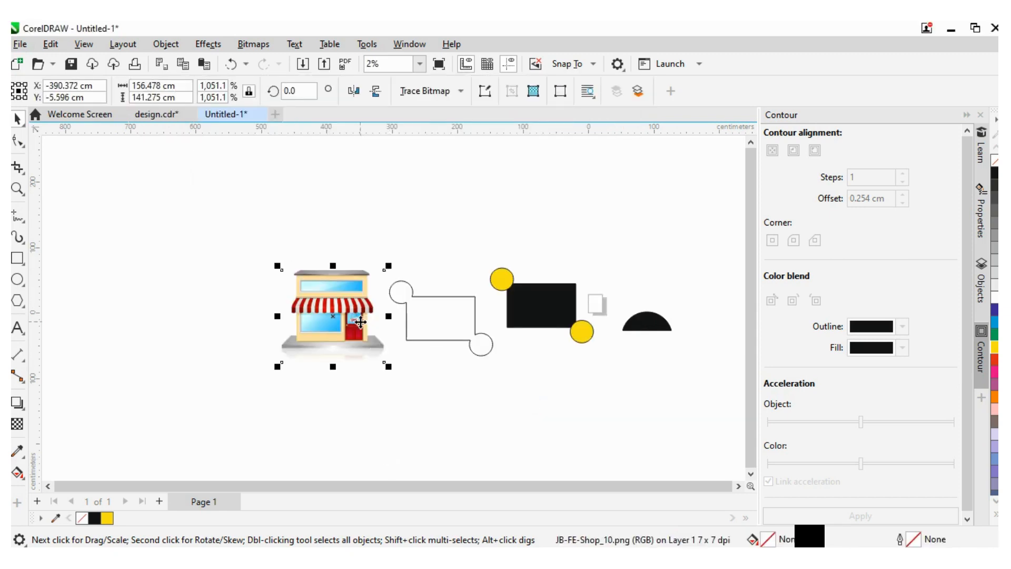
left_click_drag(357, 322, 338, 308)
scroll(336, 310, "up", 2)
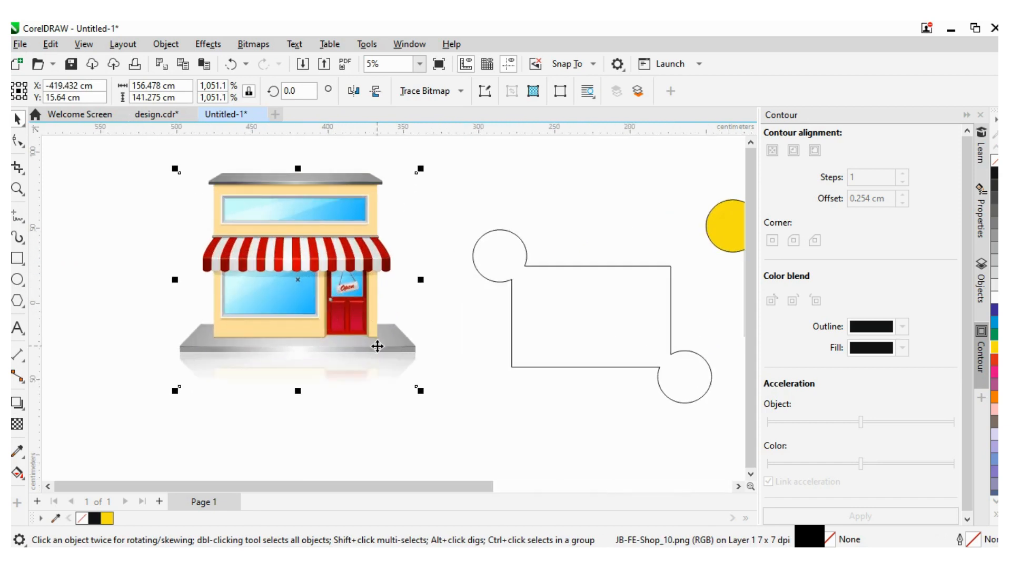
scroll(378, 345, "down", 1)
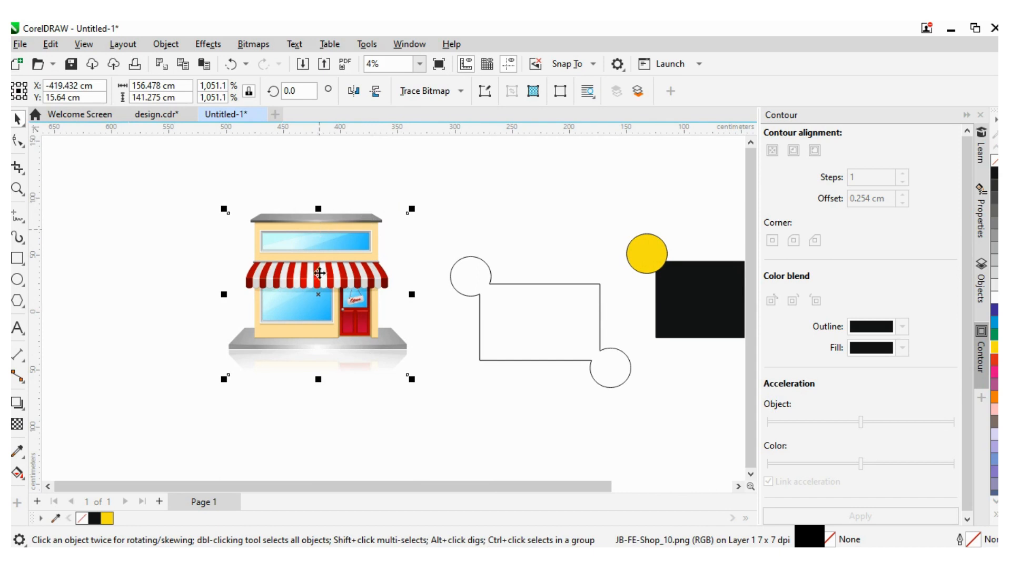
left_click(462, 445)
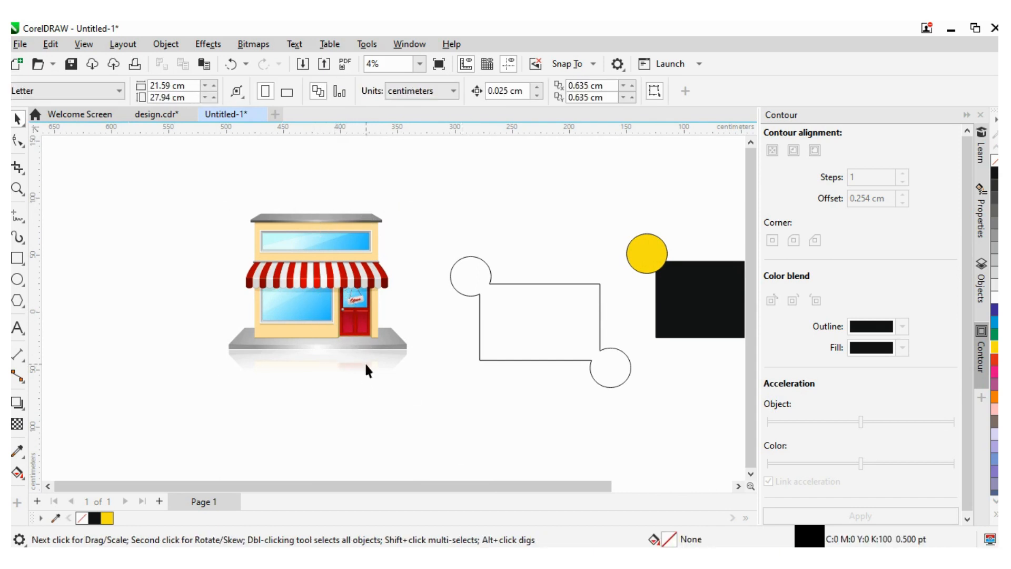
Step: Draw a rectangle about 30 × 52 cm over the shop's red door
left_click(17, 258)
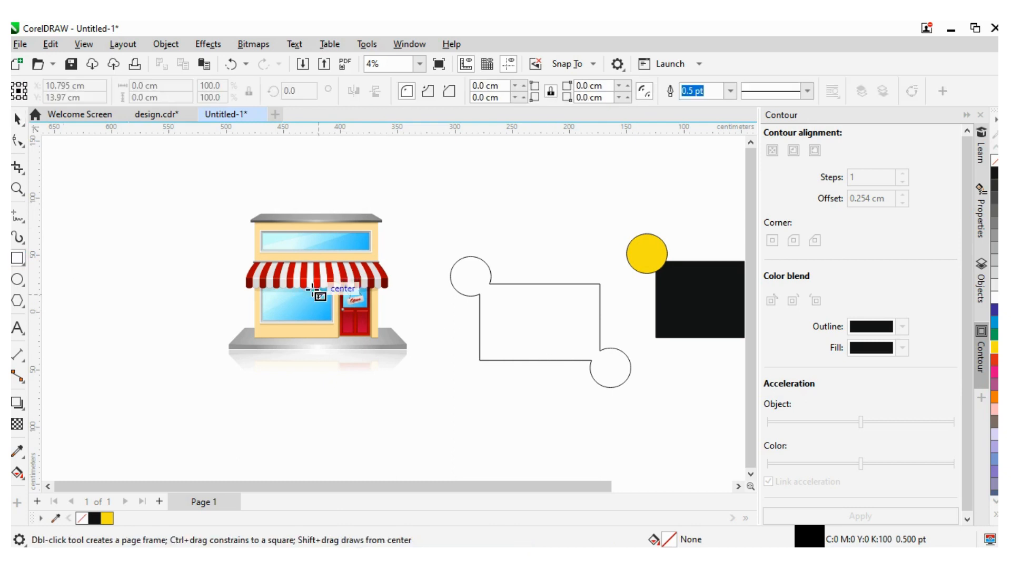
left_click_drag(339, 277, 329, 332)
scroll(372, 342, "up", 3)
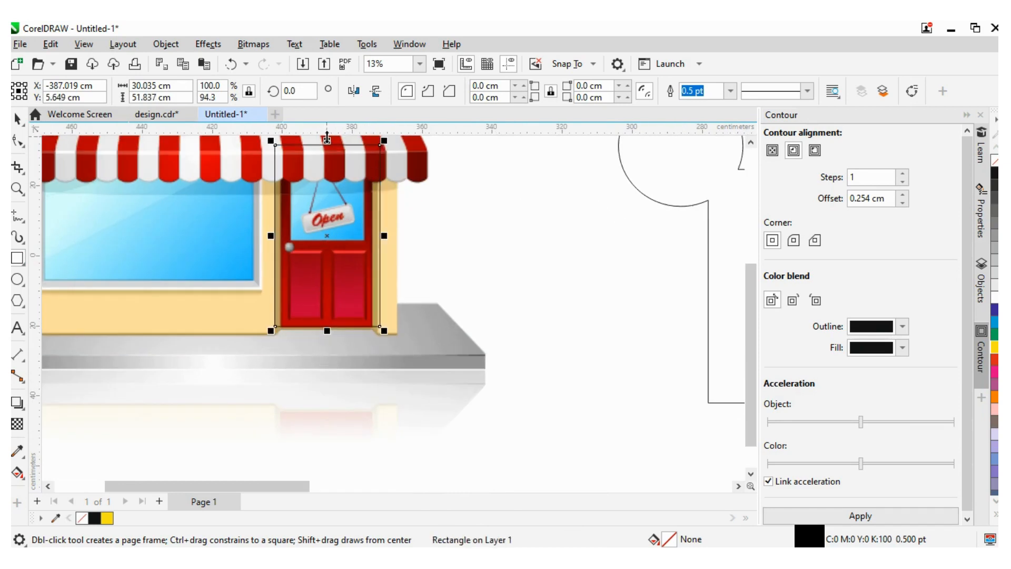
Step: Fit the rectangle's top and side edges to the red door, making it about 26 × 42 cm
left_click_drag(327, 137, 328, 177)
left_click_drag(271, 254, 289, 250)
scroll(274, 254, "up", 2)
scroll(275, 255, "up", 1)
scroll(289, 251, "down", 2)
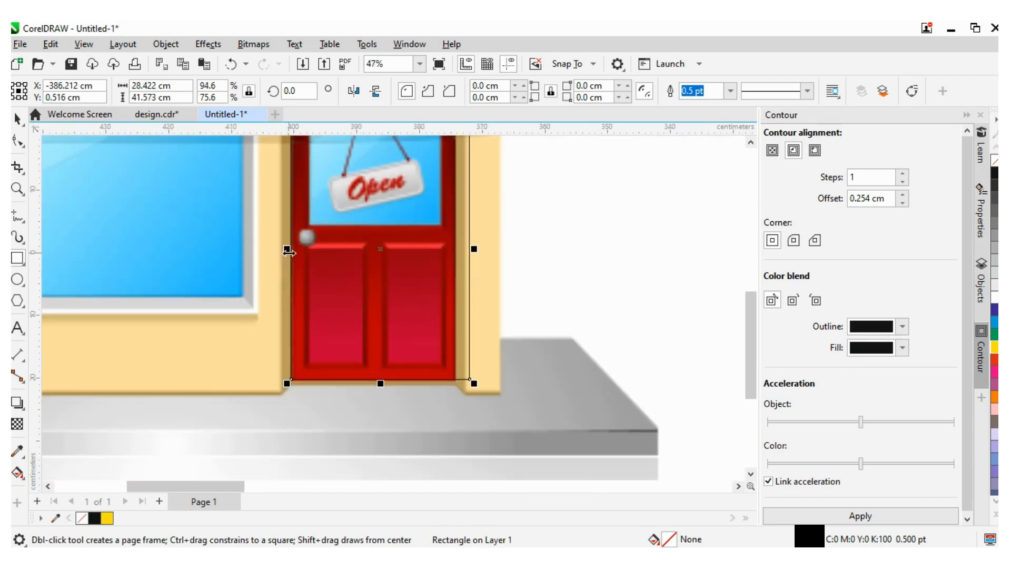
left_click_drag(472, 250, 460, 249)
scroll(460, 249, "down", 3)
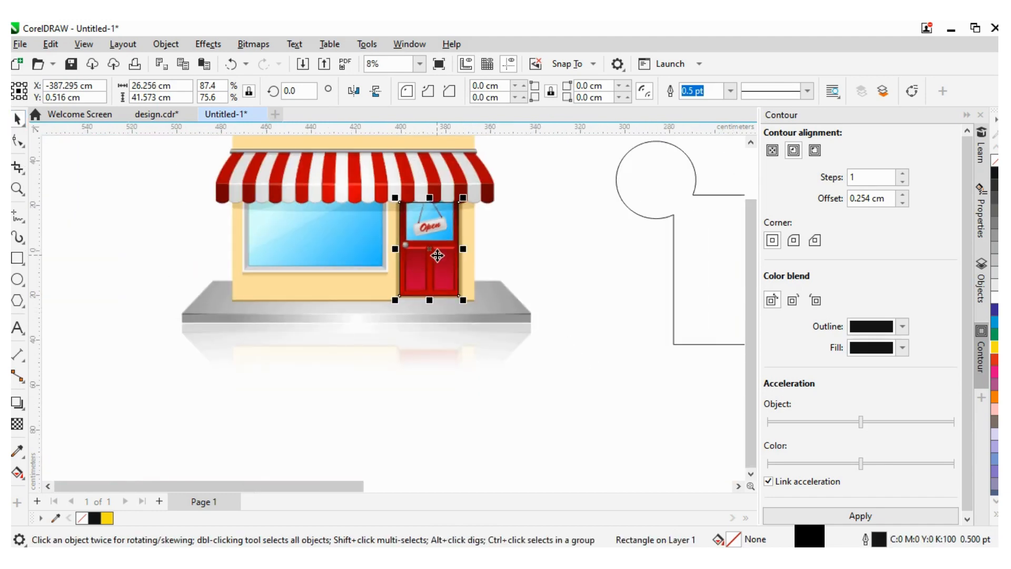
Step: Move the door-sized rectangle below the shop picture and undo the move
left_click_drag(433, 248, 446, 395)
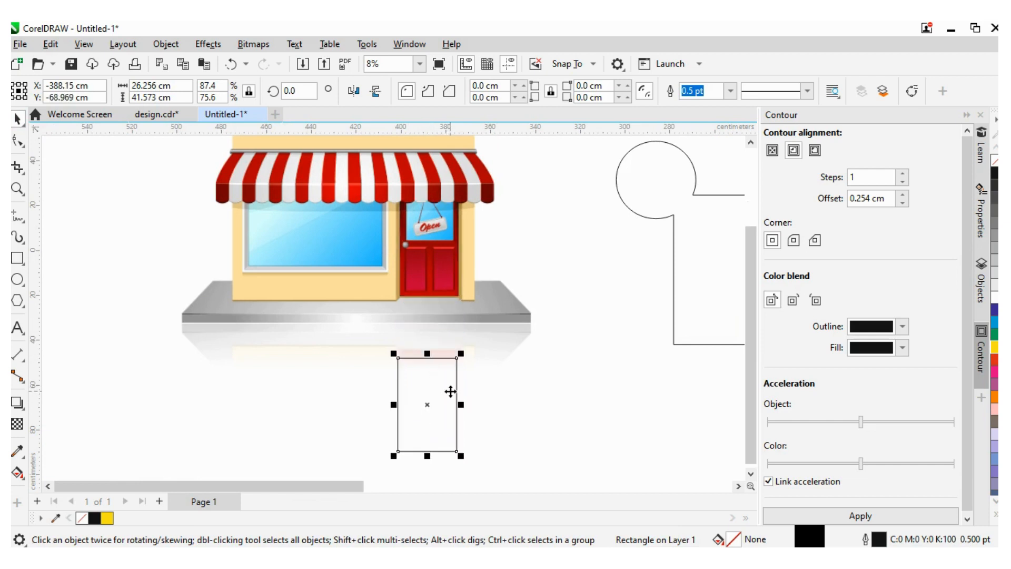
key("ctrl+z")
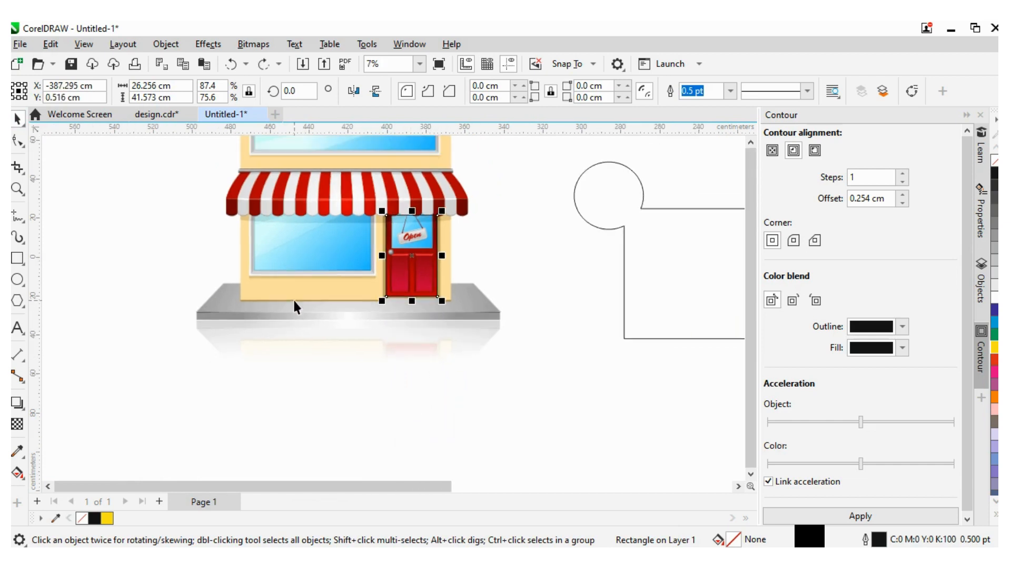
scroll(293, 298, "down", 1)
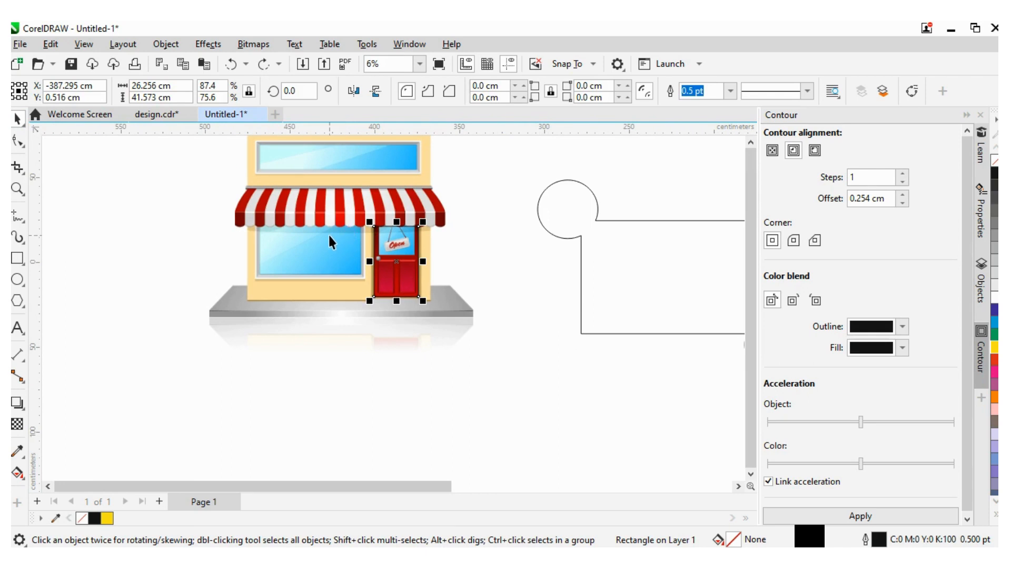
Step: Intersect the door-sized rectangle with the shop picture to extract a copy of the door
left_click(329, 237, "shift")
scroll(330, 236, "down", 4)
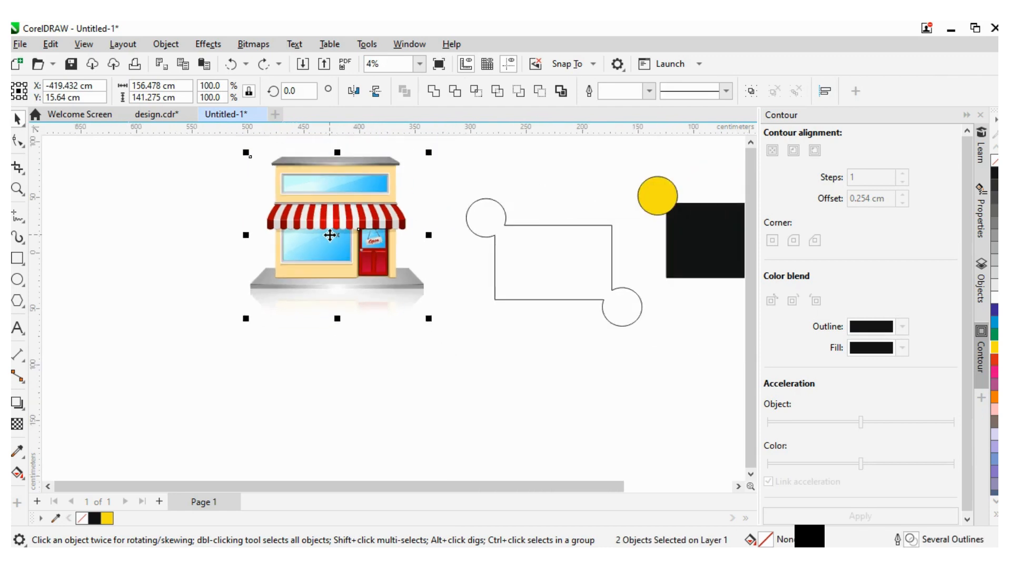
left_click(265, 394)
left_click_drag(250, 159, 412, 340)
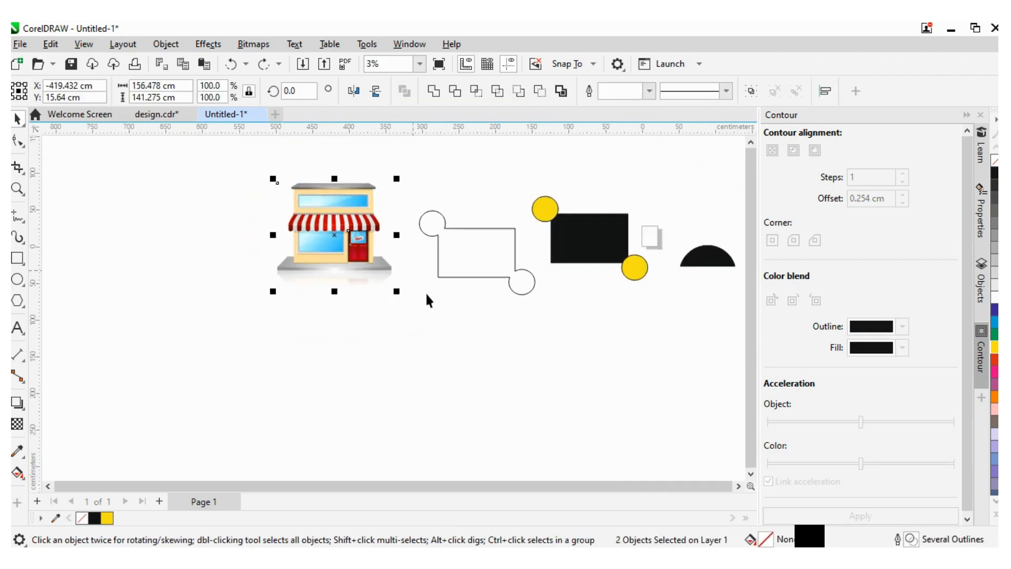
left_click(482, 92)
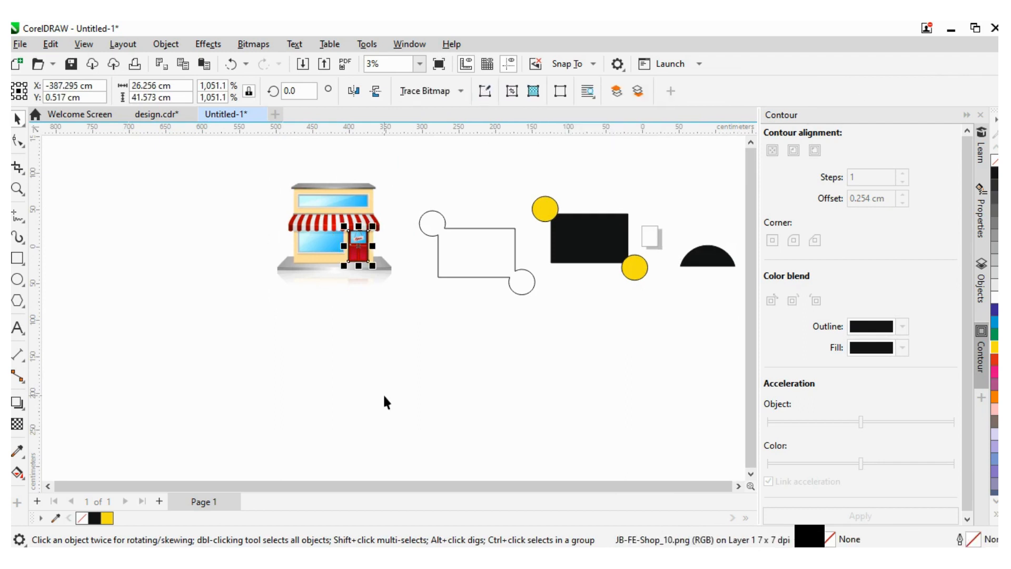
scroll(372, 263, "up", 1)
left_click(392, 194)
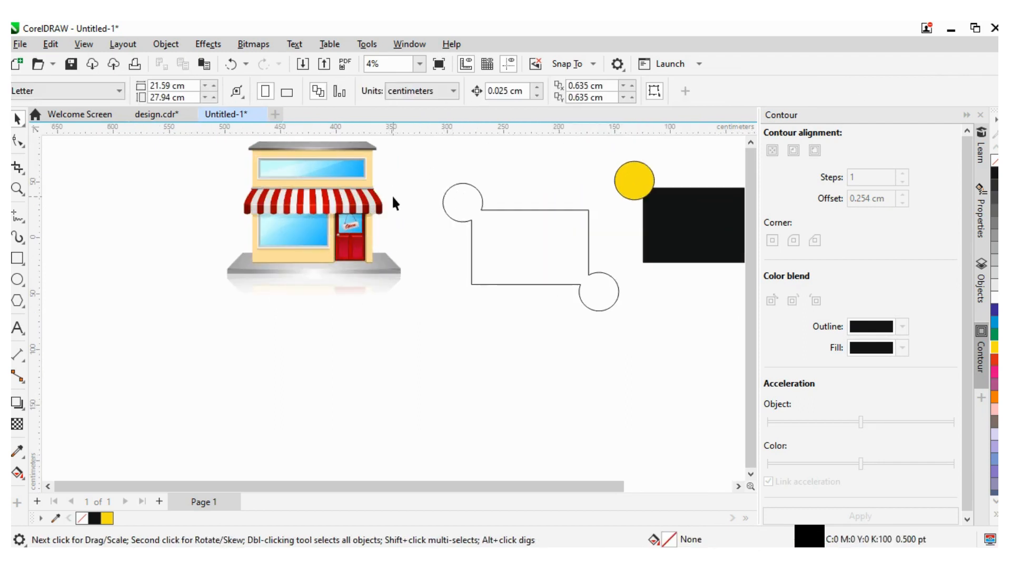
Step: Move the door-sized rectangle and the extracted door piece to the empty area left of the shop picture
mouse_move(356, 227)
left_mouse_down()
mouse_move(323, 288)
mouse_move(96, 202)
left_mouse_up()
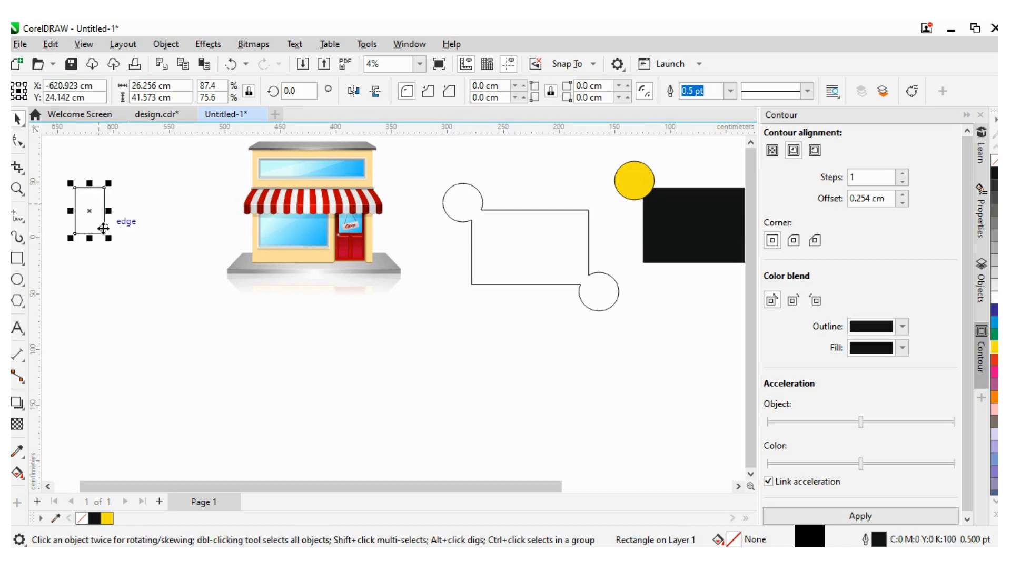
left_click(352, 233)
left_click_drag(352, 234, 111, 275)
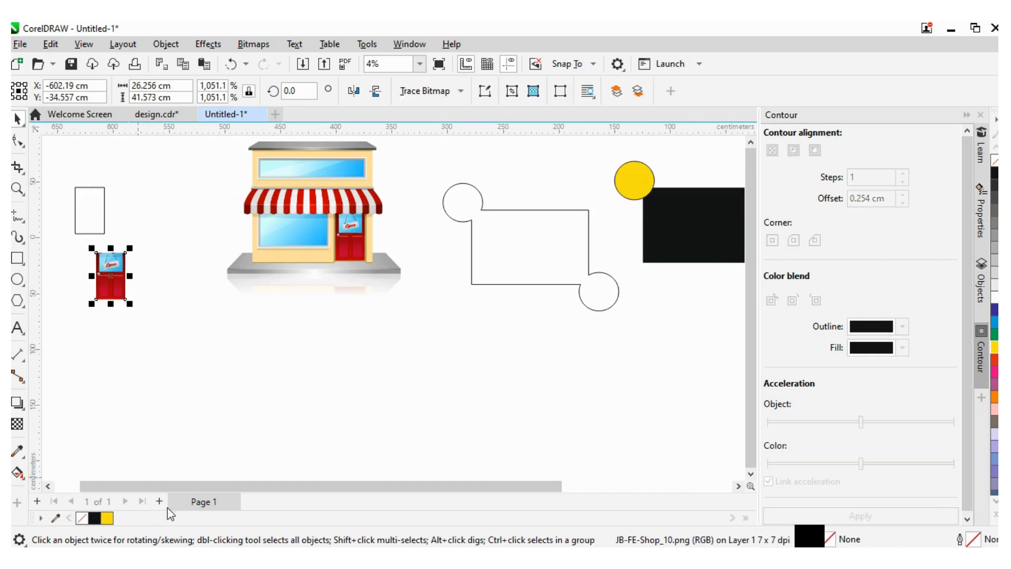
scroll(112, 274, "up", 1)
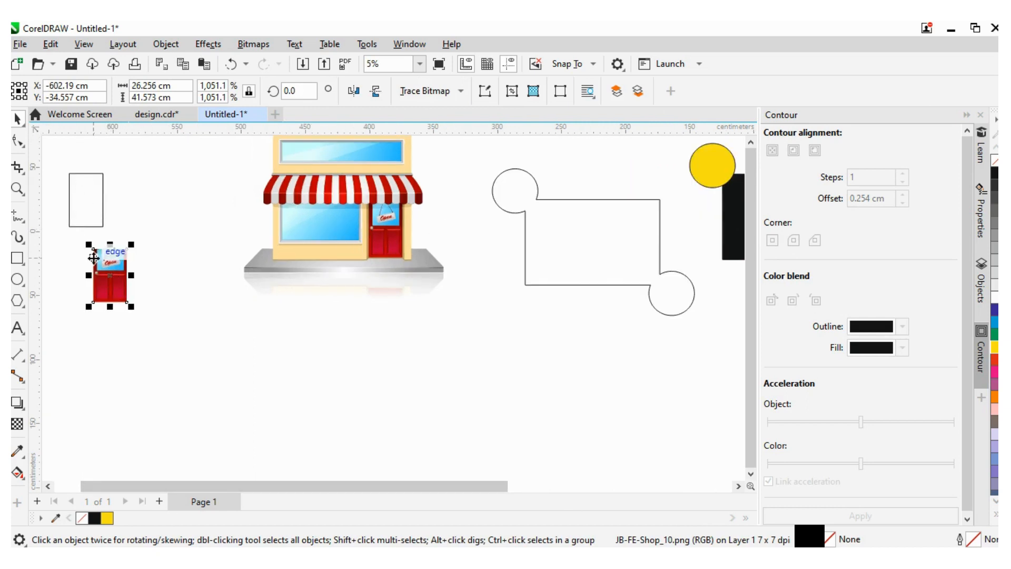
scroll(95, 264, "down", 2)
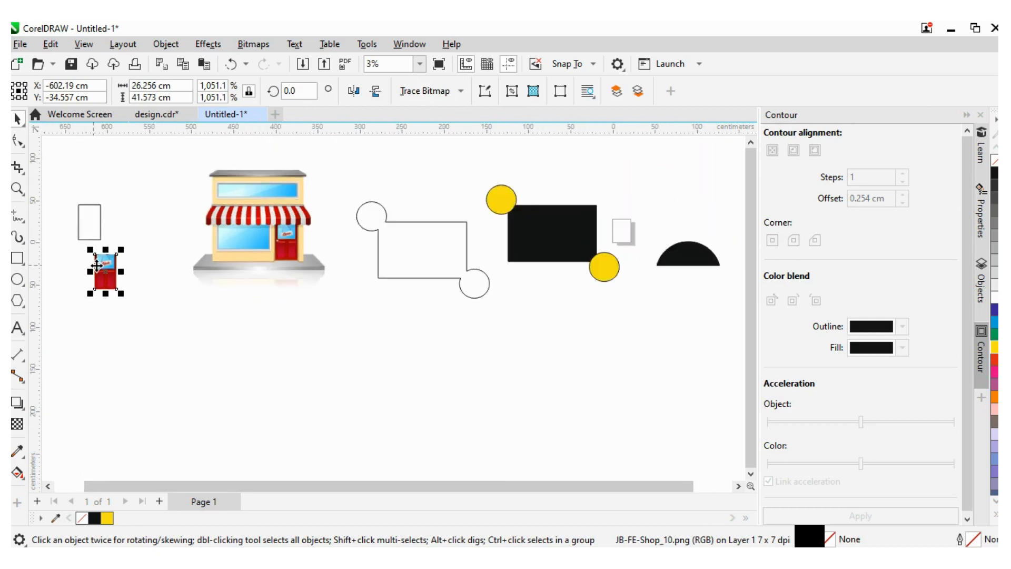
left_click(354, 364)
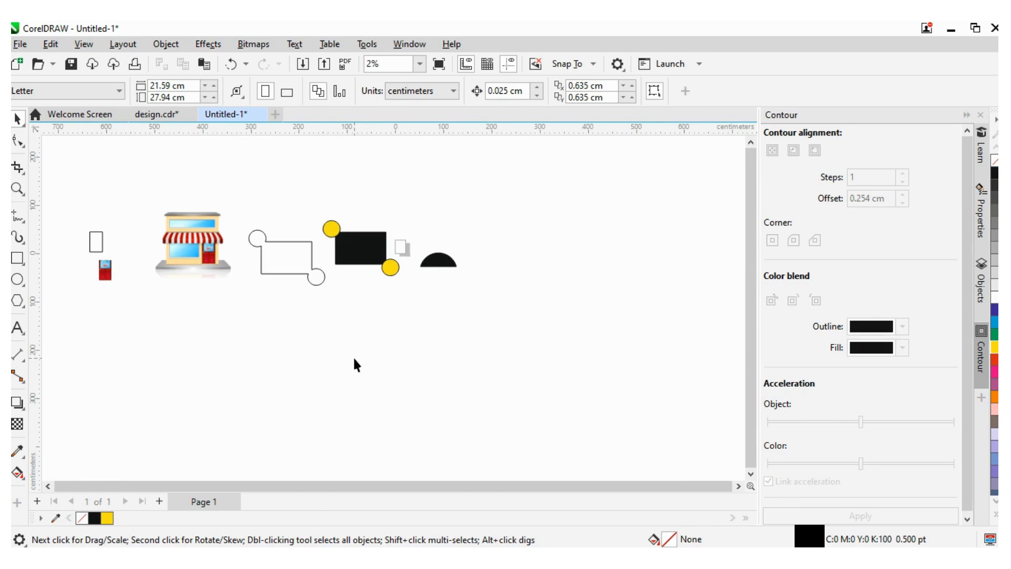